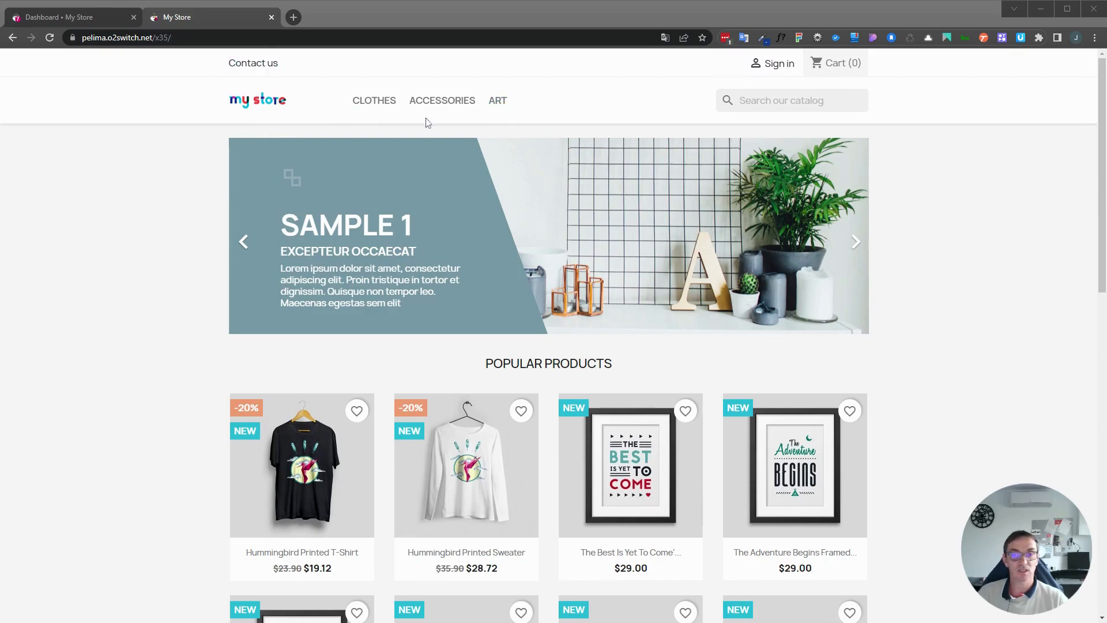
# In the PrestaShop back office's international translation settings, add the language Français (French) to the shop
pyautogui.click(86, 17)
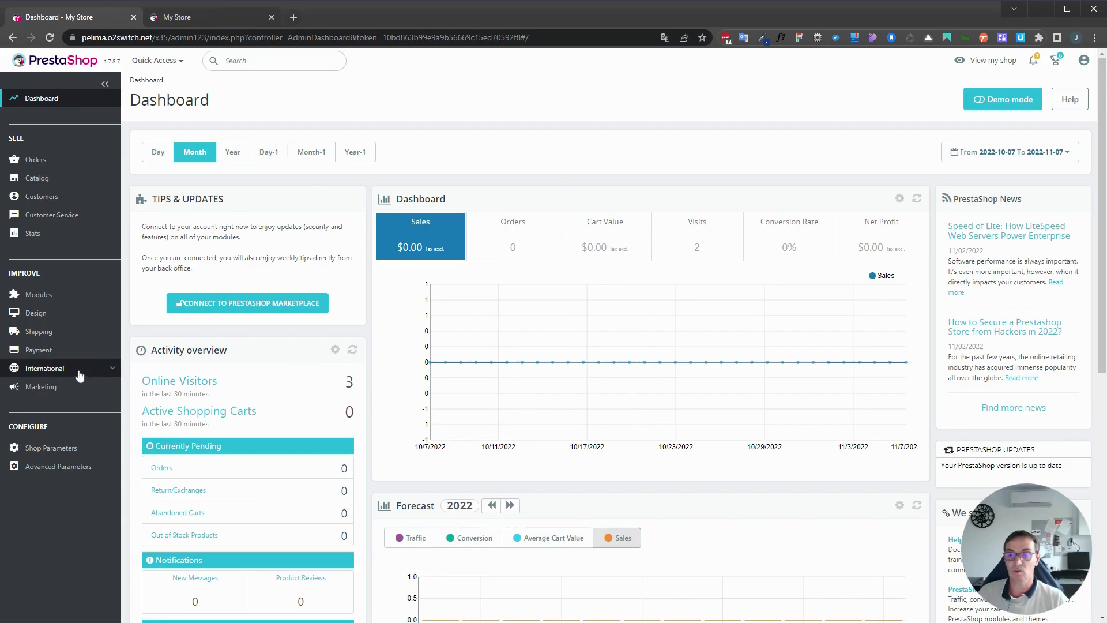
pyautogui.click(58, 375)
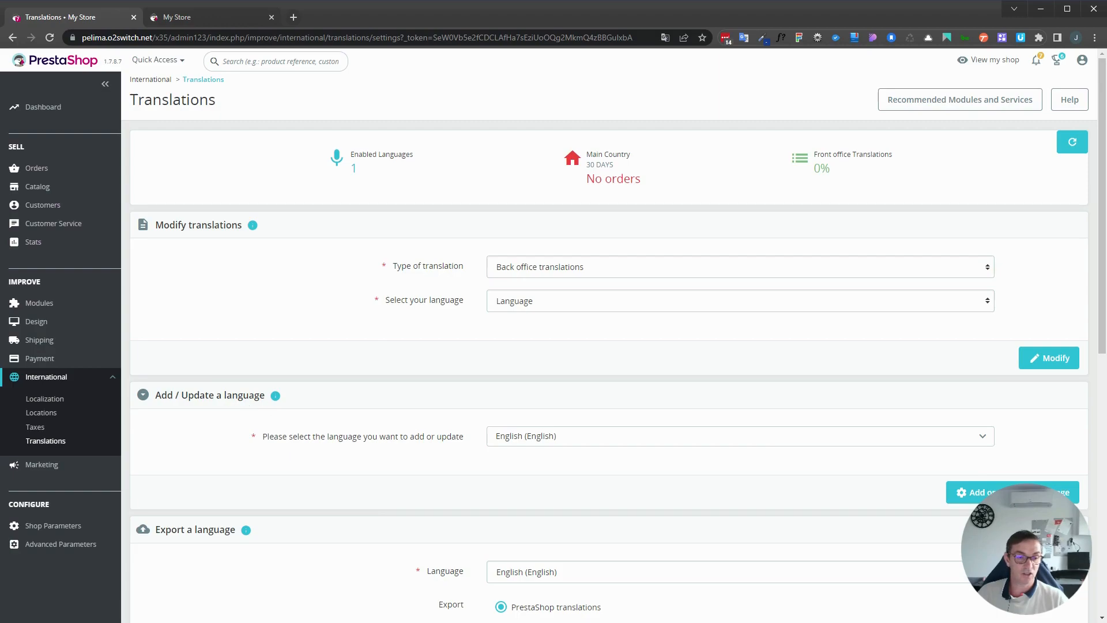
pyautogui.click(695, 441)
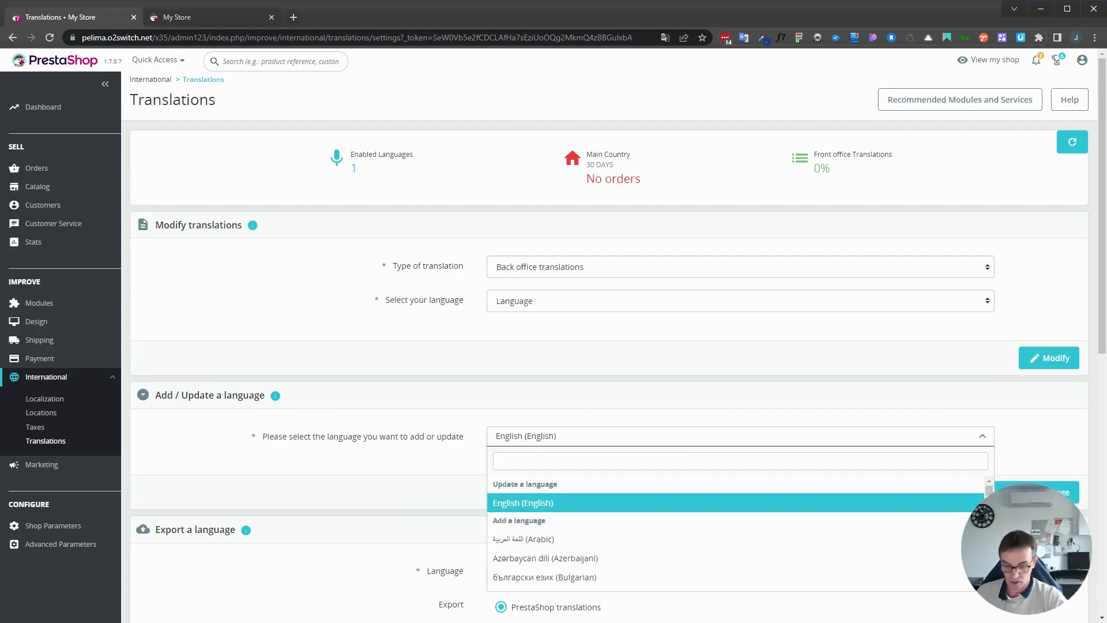
pyautogui.write('fra')
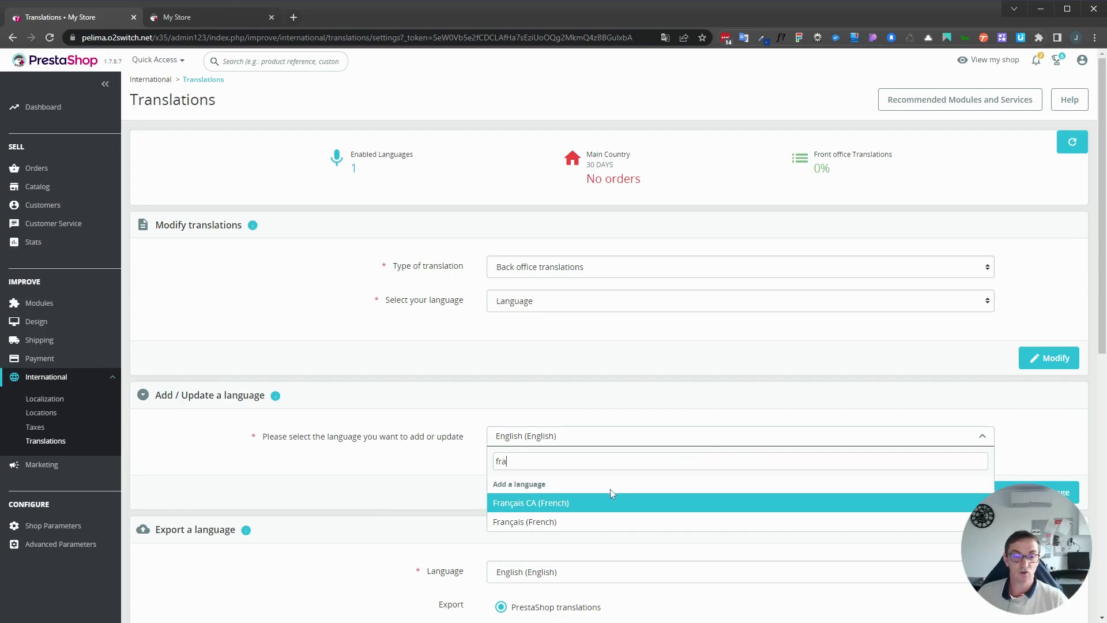
pyautogui.click(536, 524)
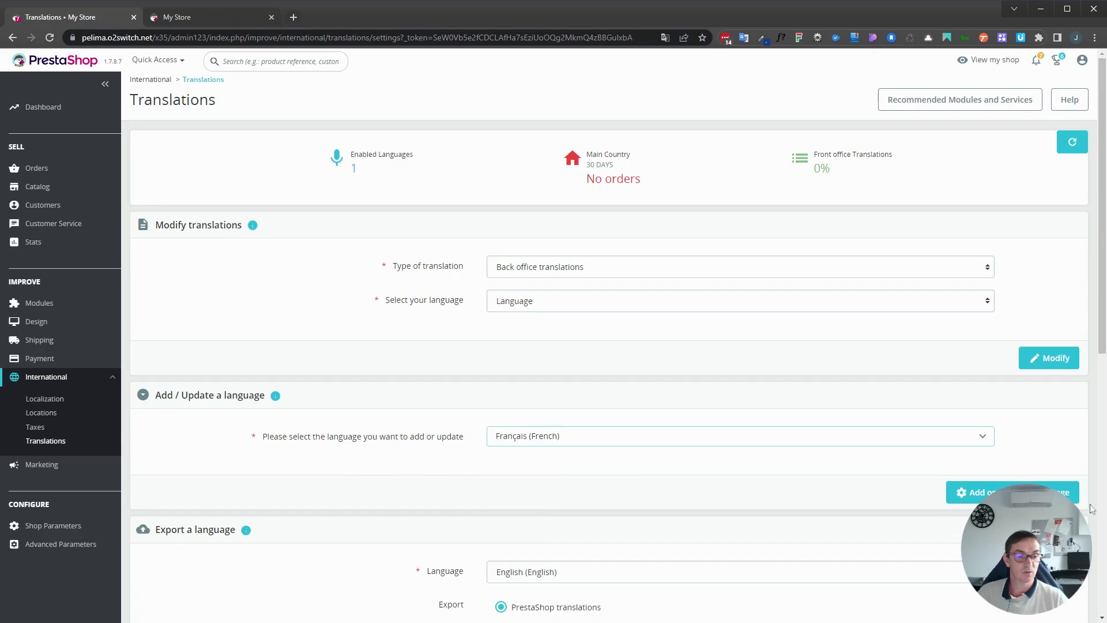
pyautogui.click(974, 491)
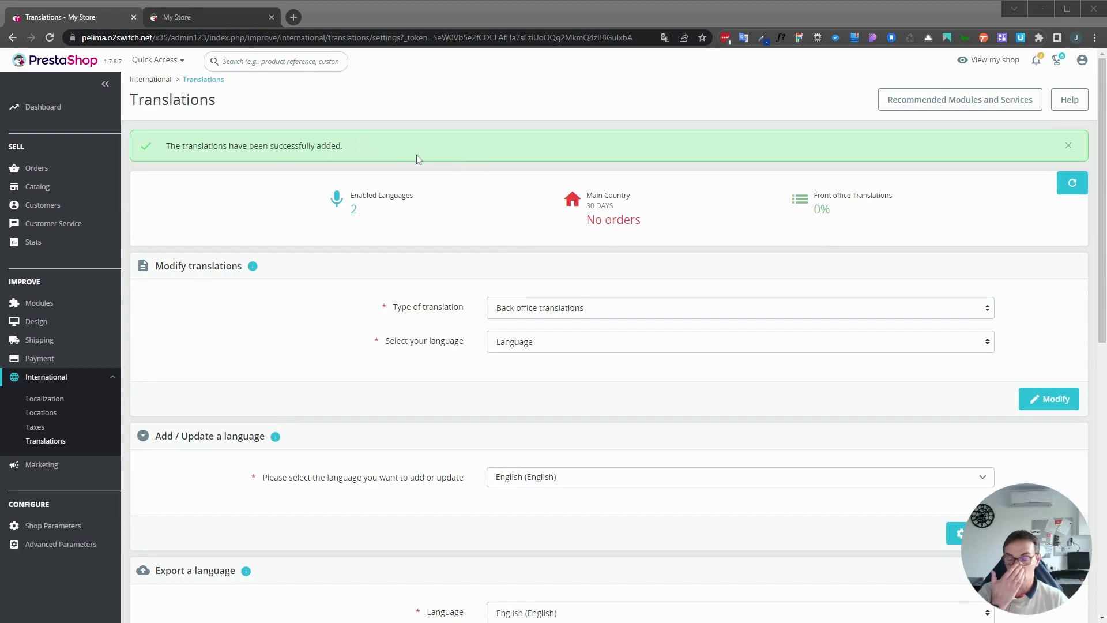
# Set the default language to Français (French) in the Localization configuration
pyautogui.click(53, 401)
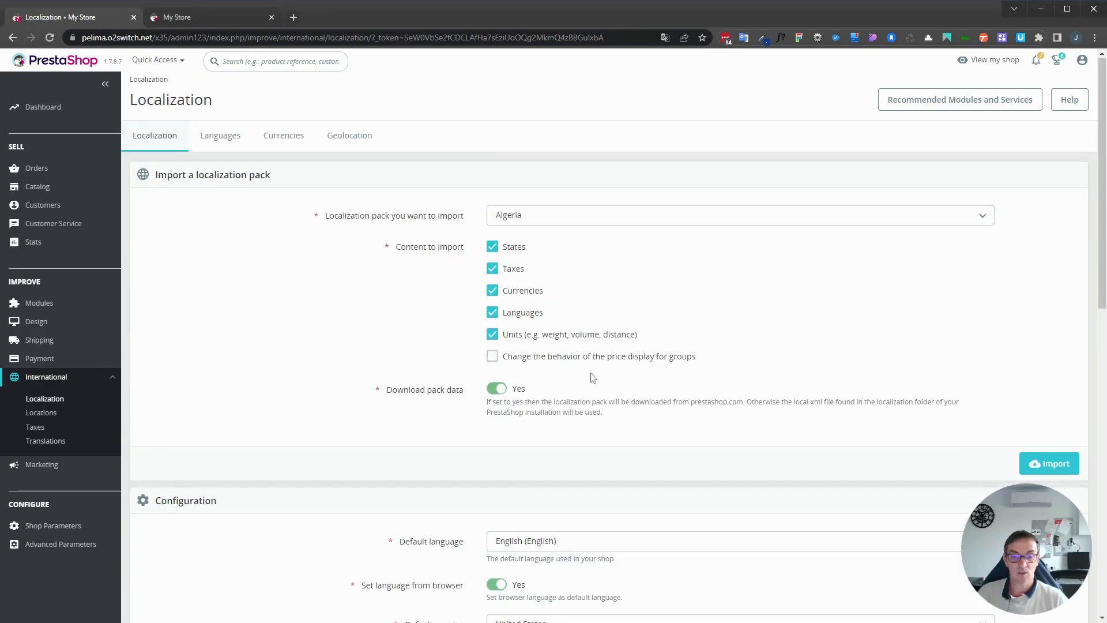
pyautogui.scroll(-3, 590, 375)
pyautogui.click(616, 375)
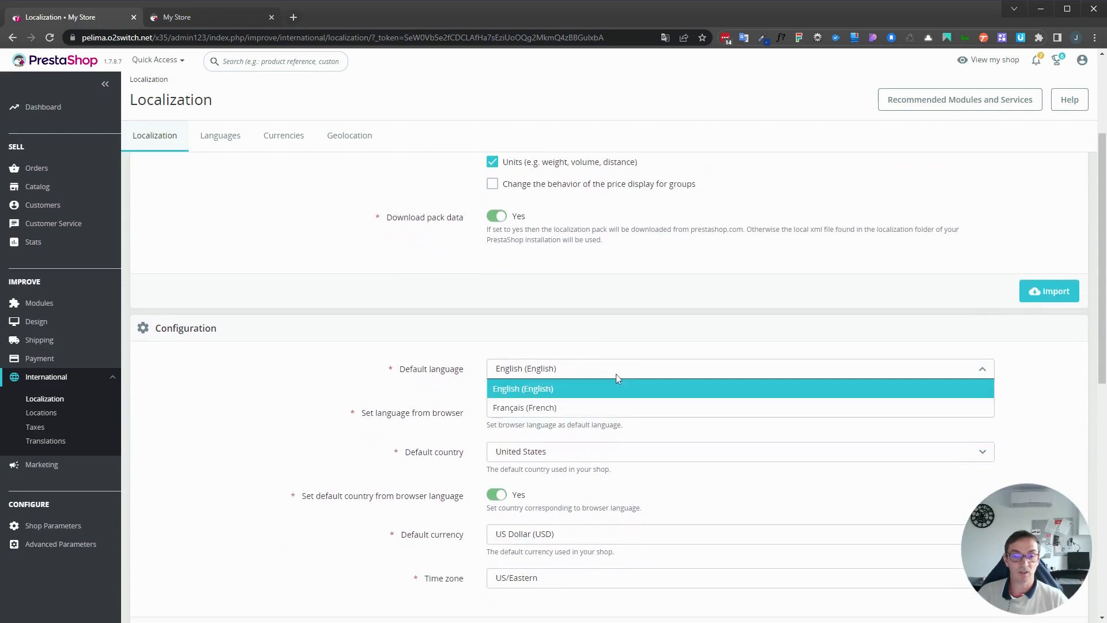
pyautogui.click(574, 408)
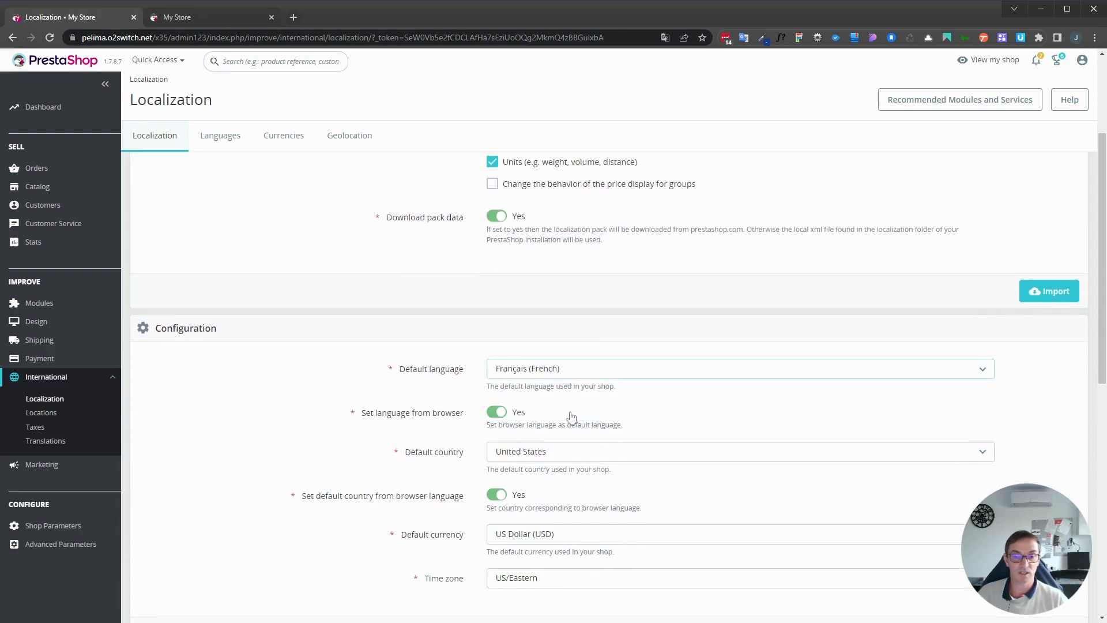
# Set the shop's default country to France and save the localization configuration
pyautogui.click(552, 455)
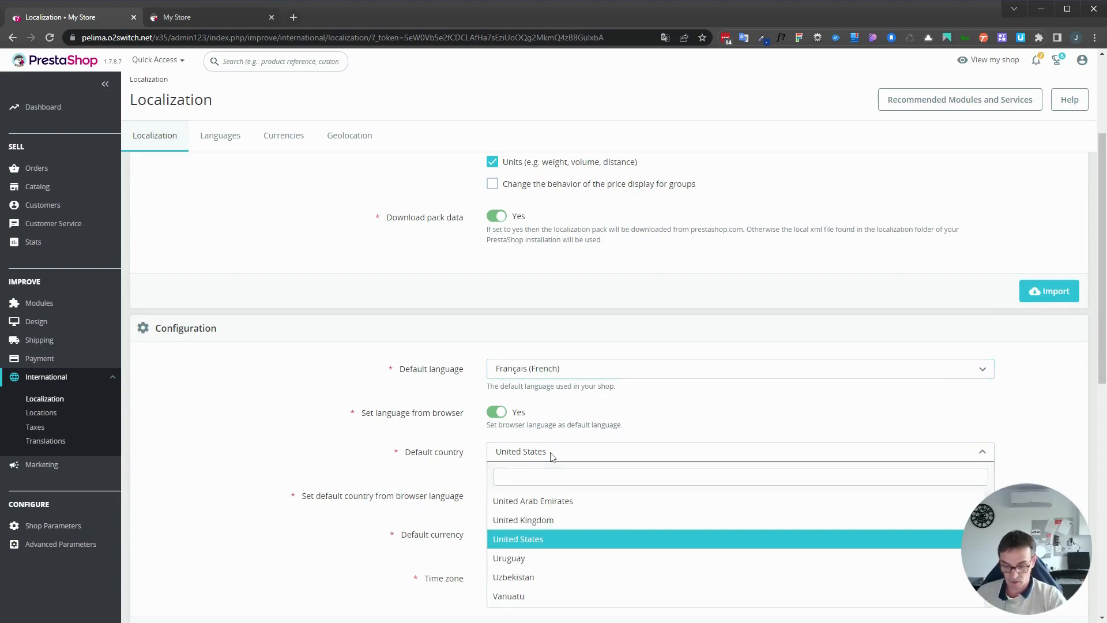
pyautogui.write('fran')
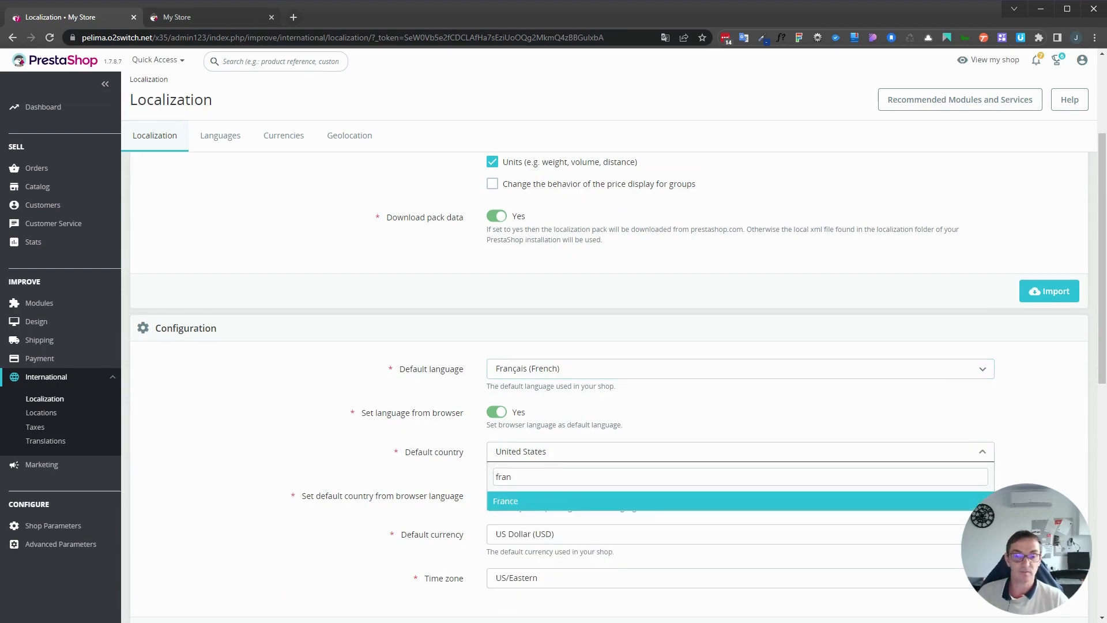
pyautogui.click(507, 501)
pyautogui.click(548, 537)
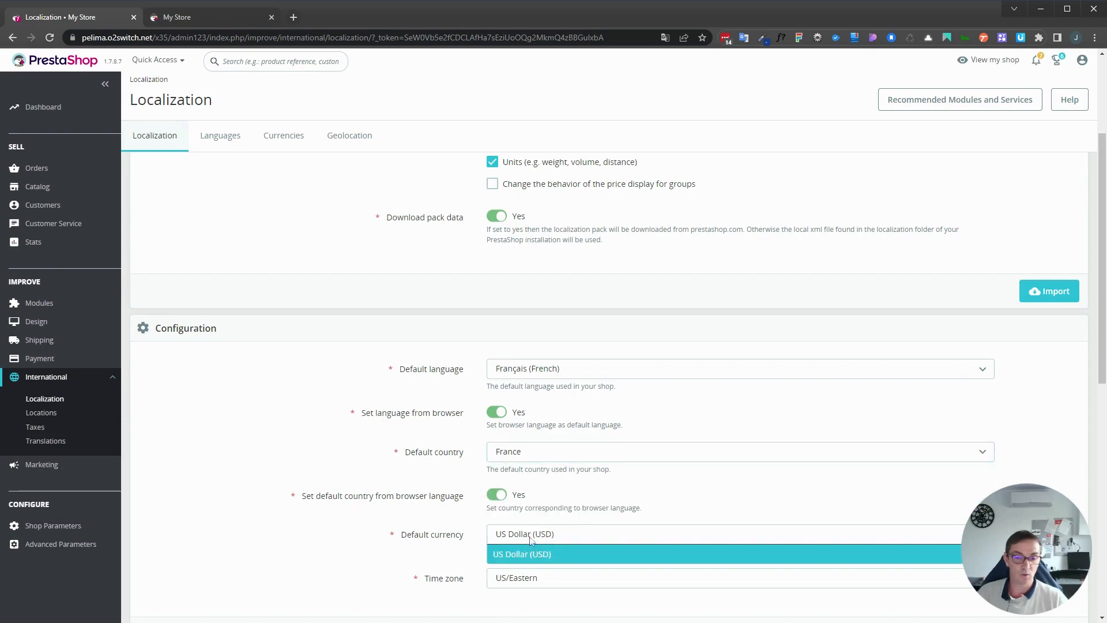
pyautogui.click(309, 550)
pyautogui.scroll(-3, 603, 544)
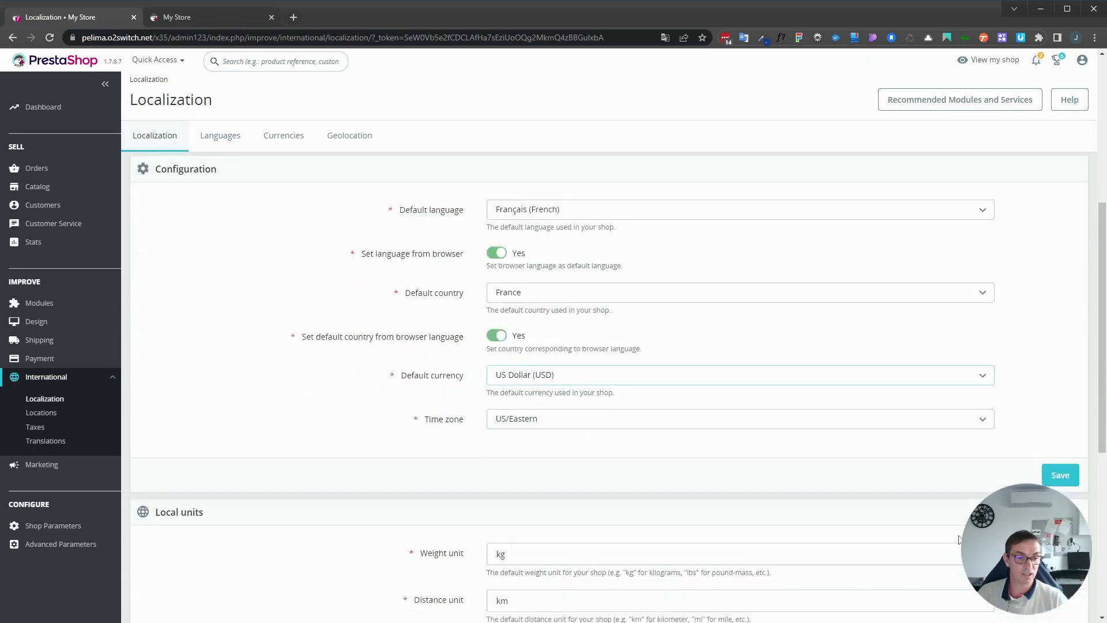
pyautogui.click(1041, 467)
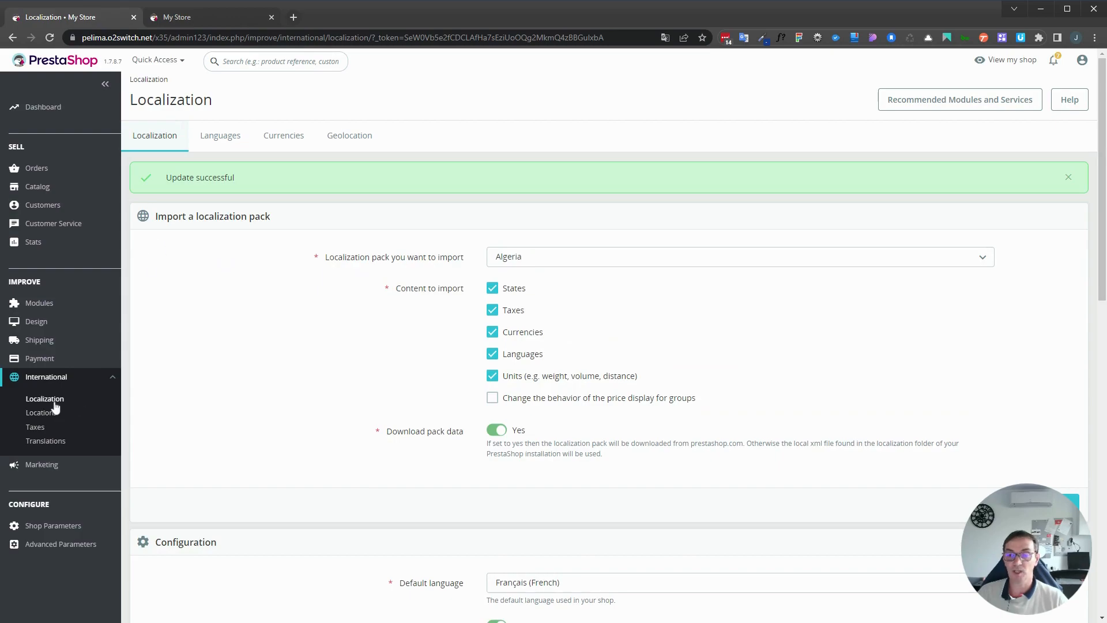
# Import the France localization pack with states, taxes, currencies, languages and units
pyautogui.click(631, 258)
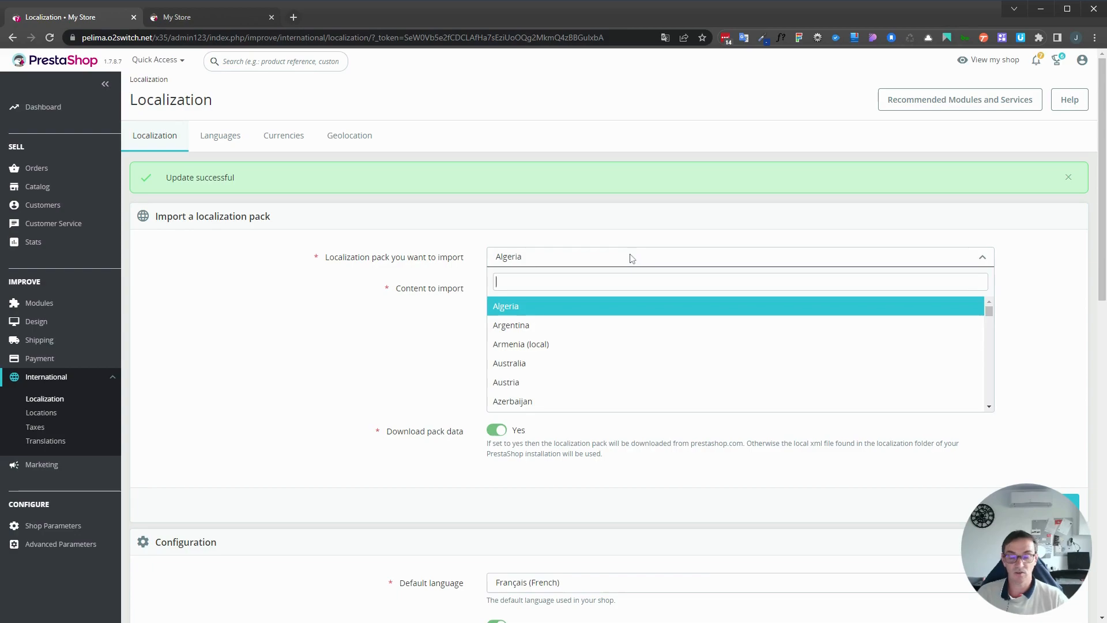
pyautogui.write('fran')
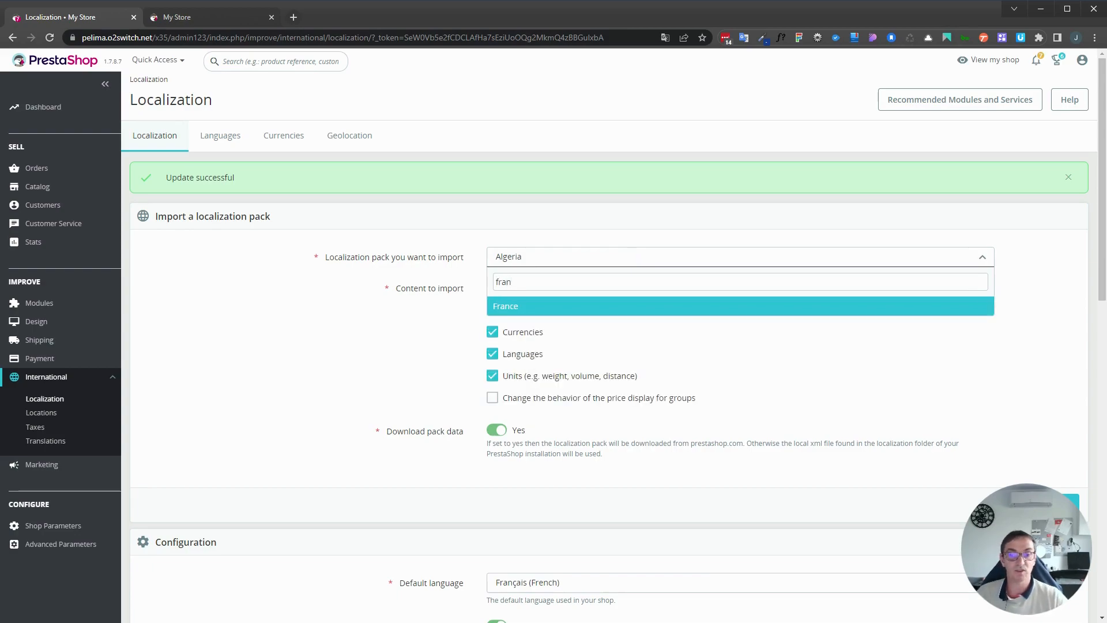
pyautogui.click(516, 306)
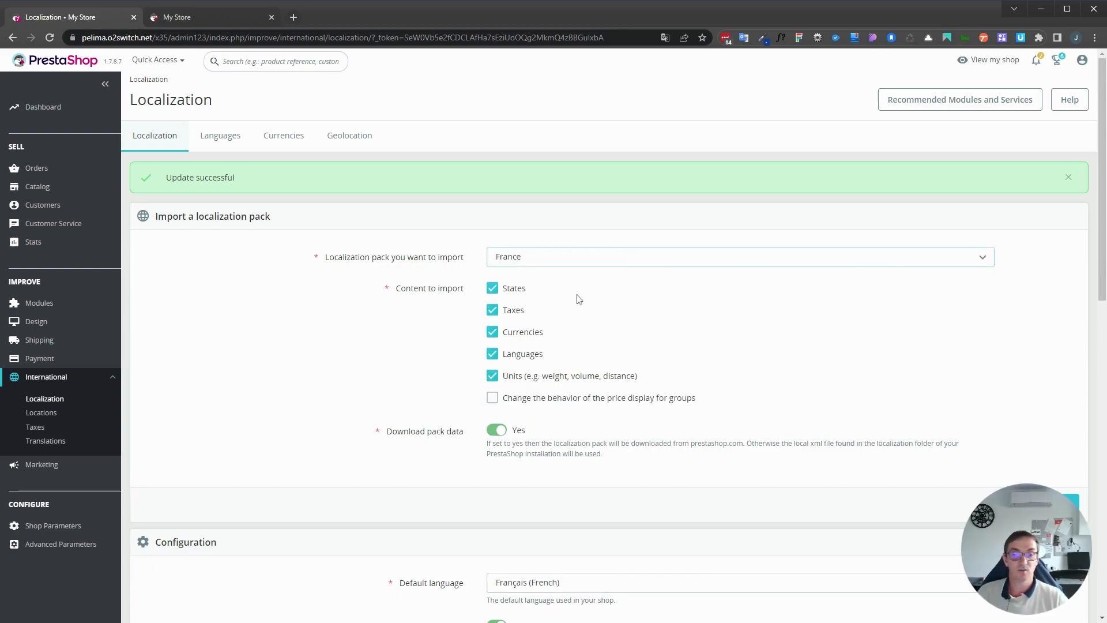
pyautogui.click(1070, 501)
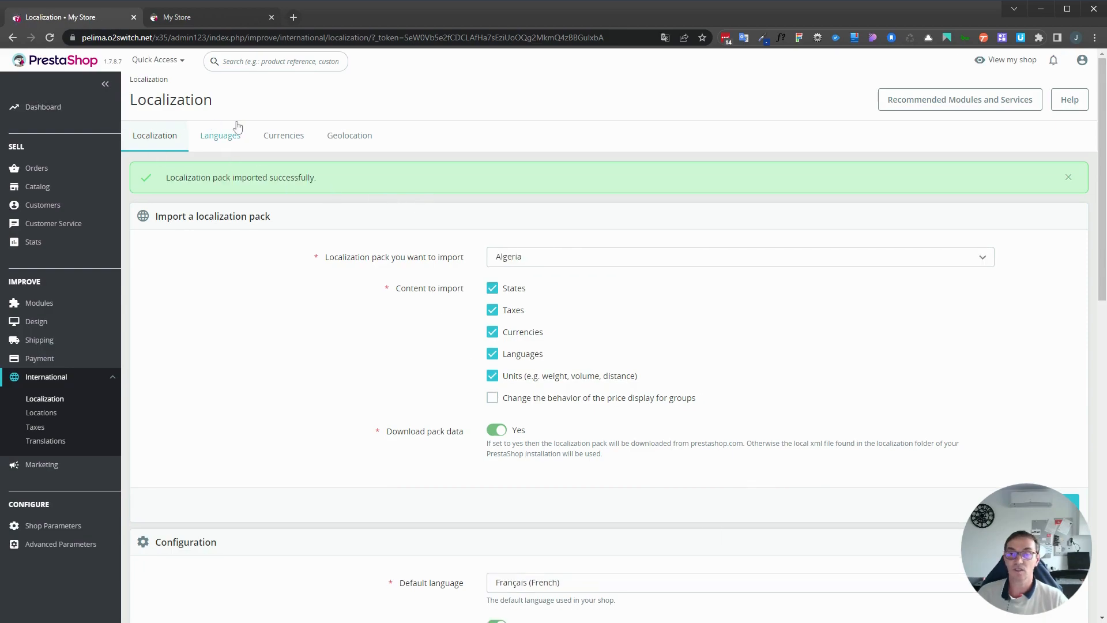
# Set the shop's default currency to Euro (EUR) and accept the change of currency
pyautogui.scroll(-5, 343, 225)
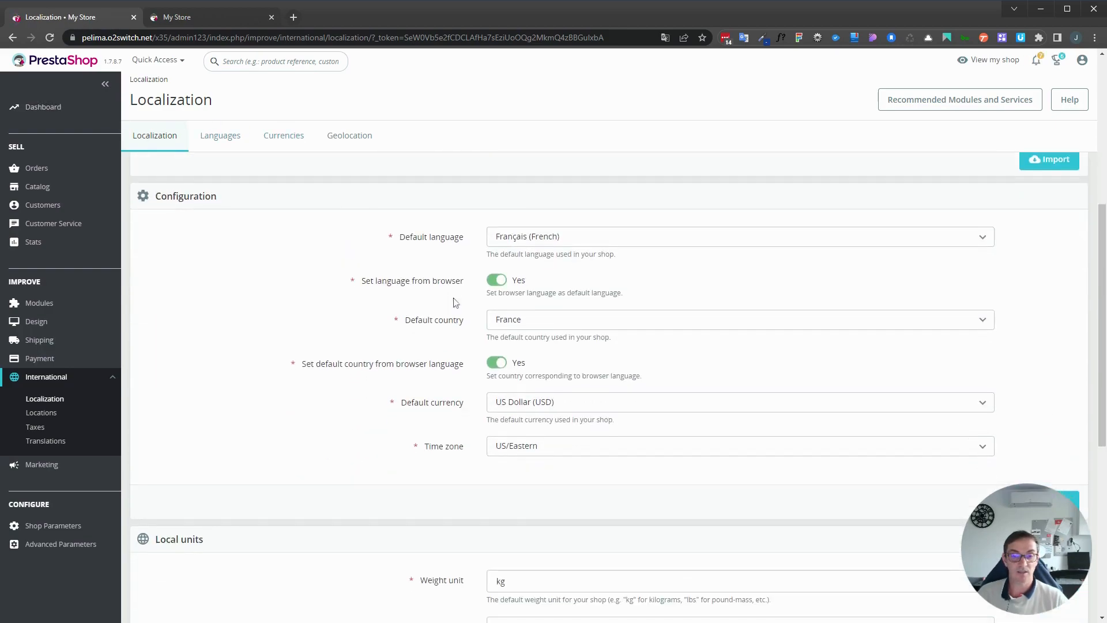
pyautogui.click(573, 401)
pyautogui.click(524, 423)
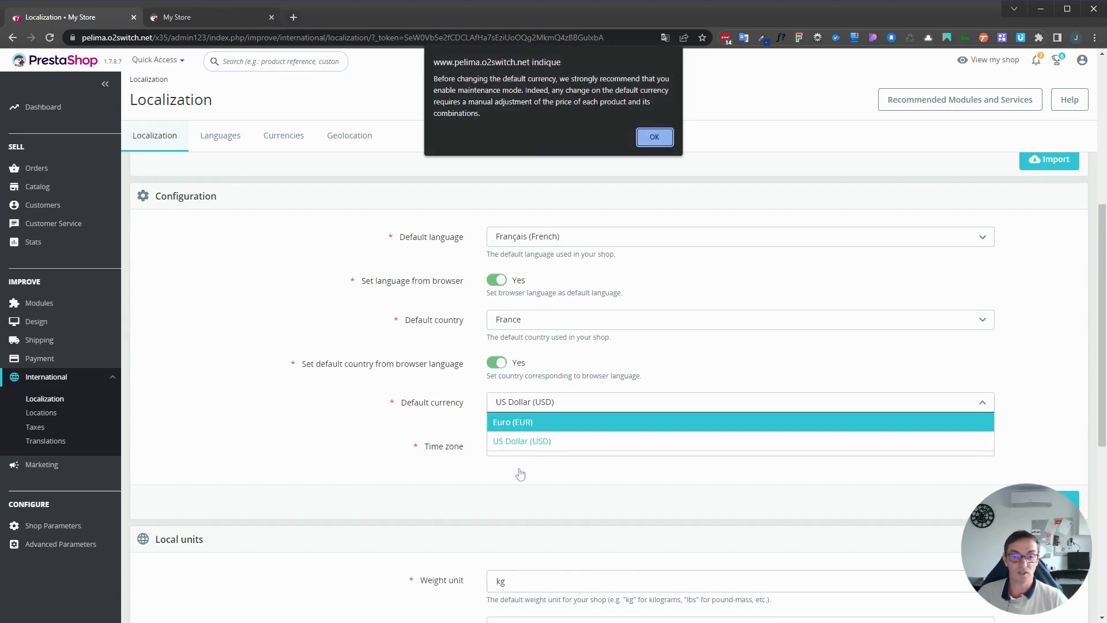
pyautogui.click(652, 138)
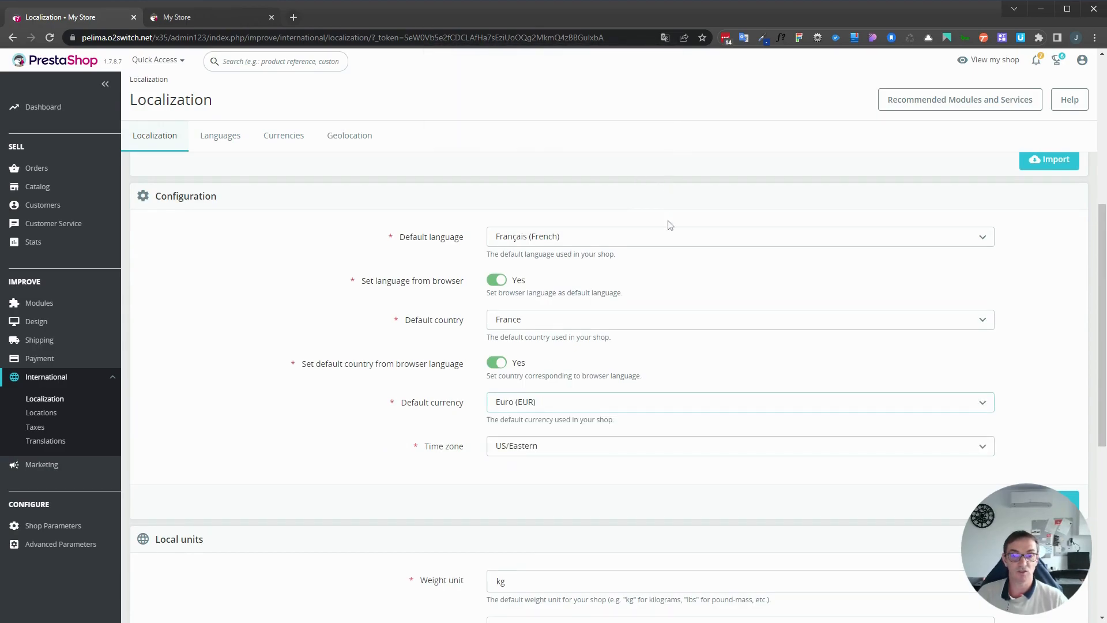
# Set the time zone to Europe/Paris and save the localization configuration
pyautogui.click(559, 456)
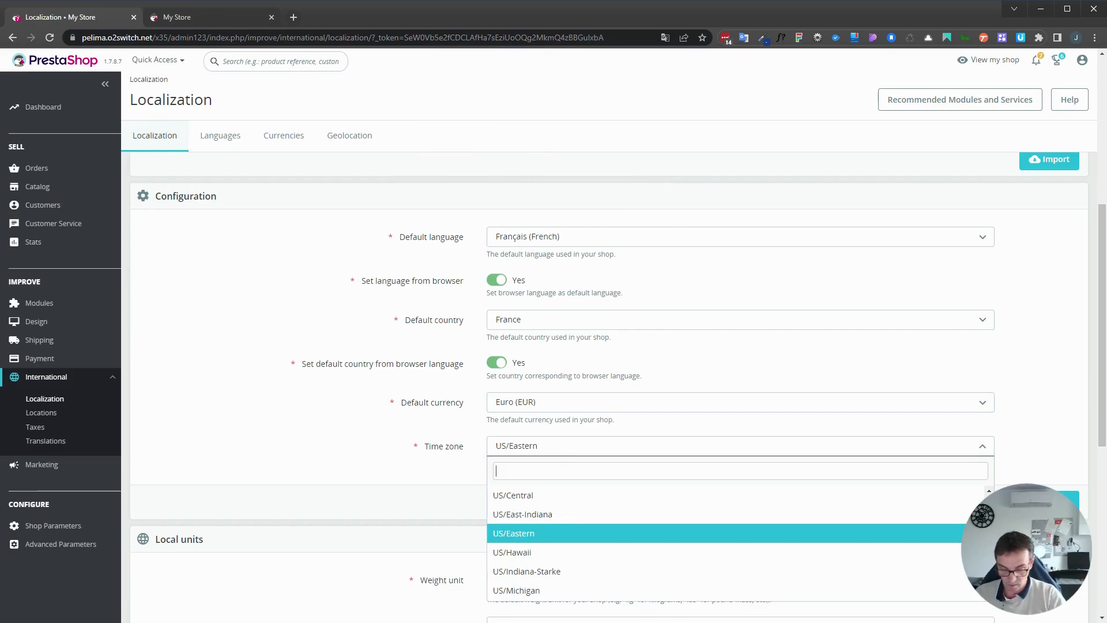
pyautogui.write('paris')
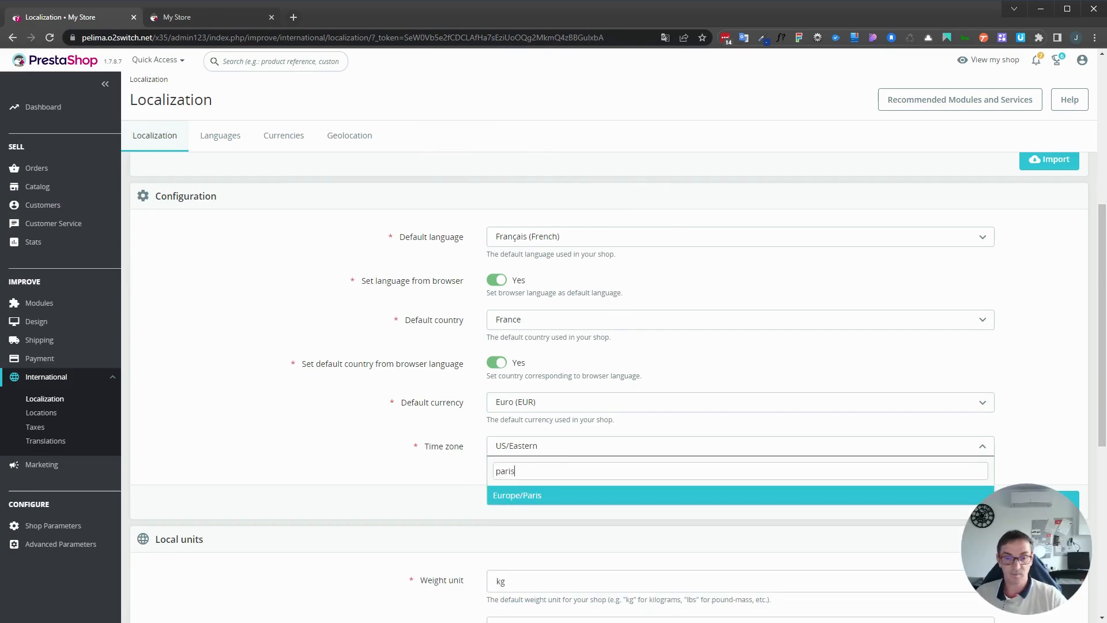
pyautogui.click(539, 494)
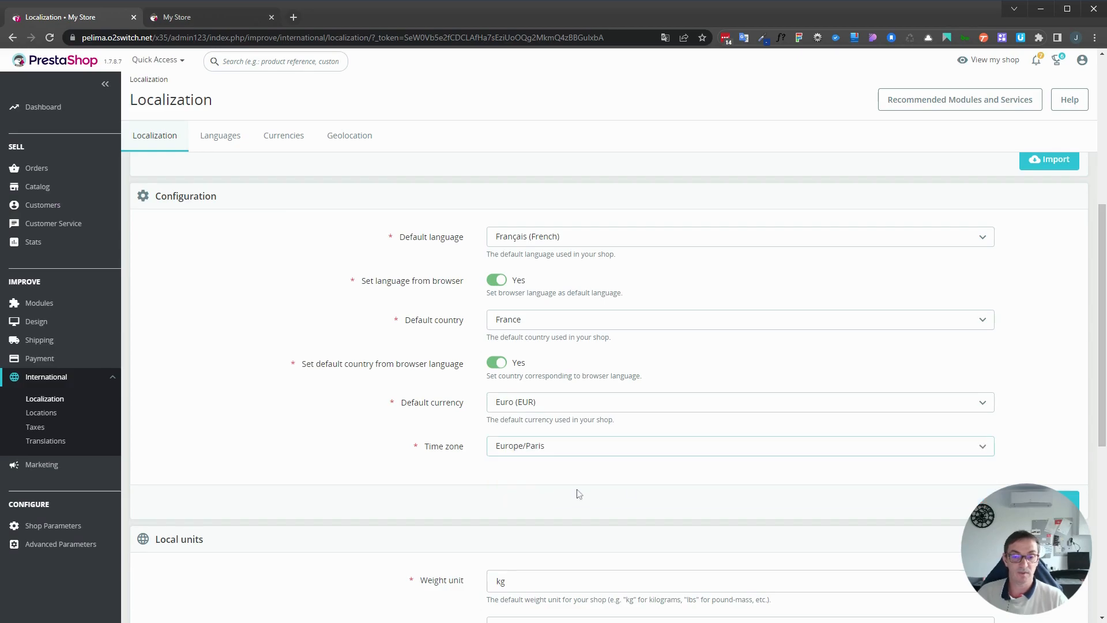
pyautogui.click(1069, 499)
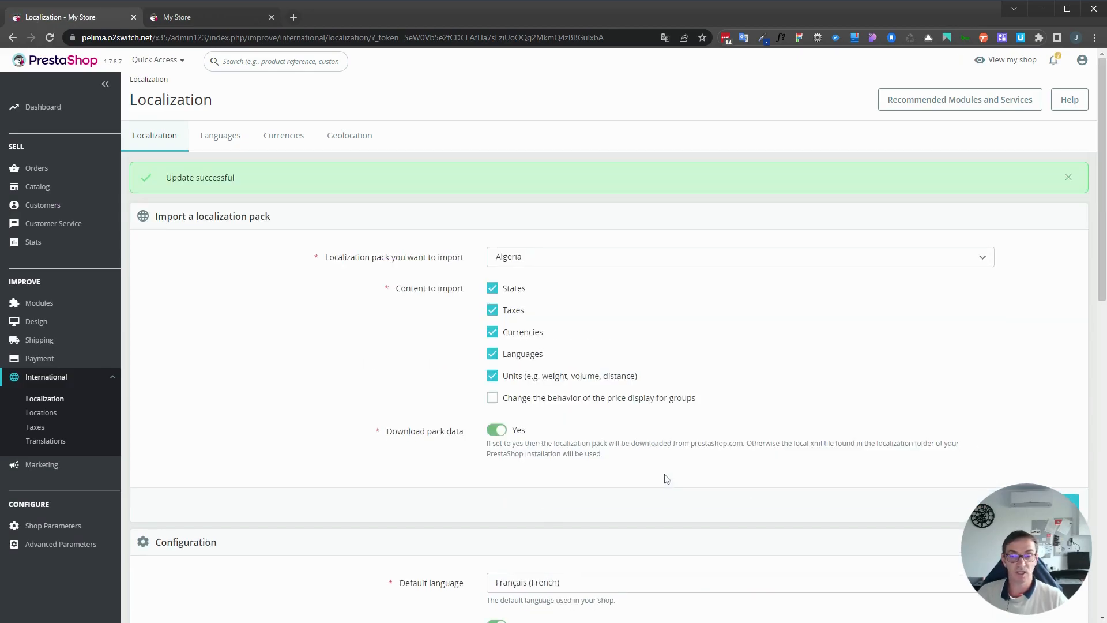
pyautogui.scroll(-6, 677, 359)
pyautogui.scroll(6, 676, 368)
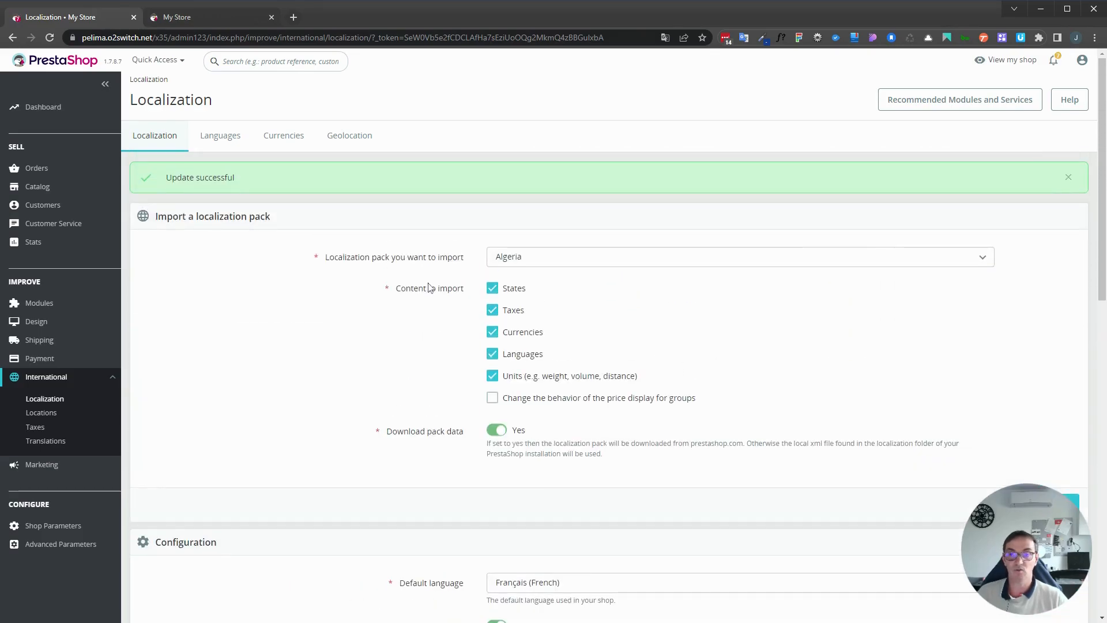
# Reload the My Store storefront and check which languages and currencies its selectors offer
pyautogui.click(194, 16)
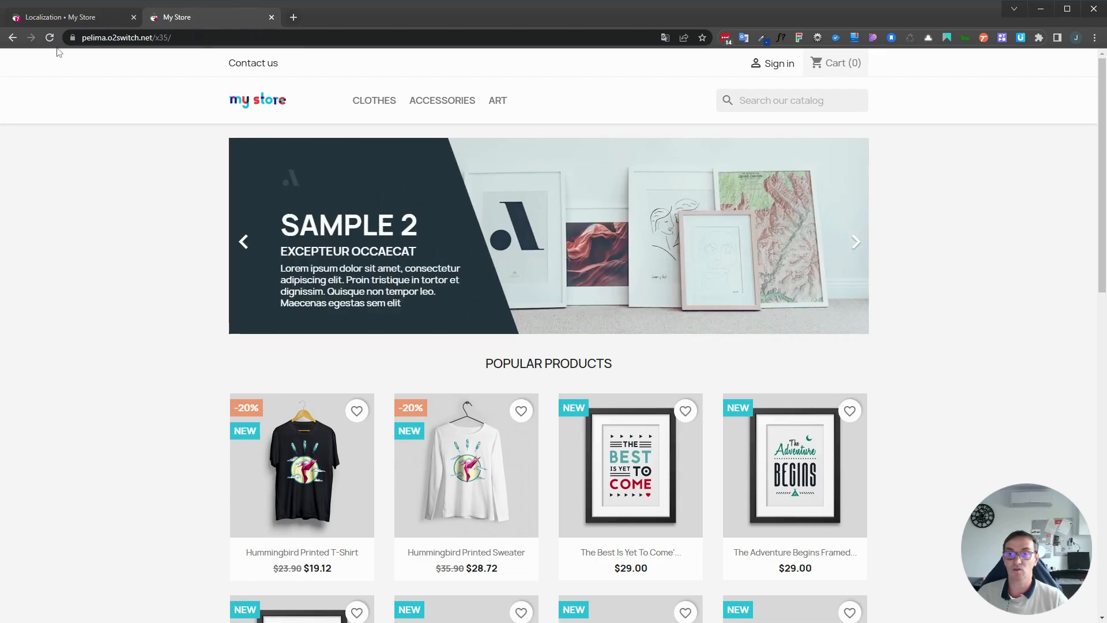
pyautogui.click(50, 38)
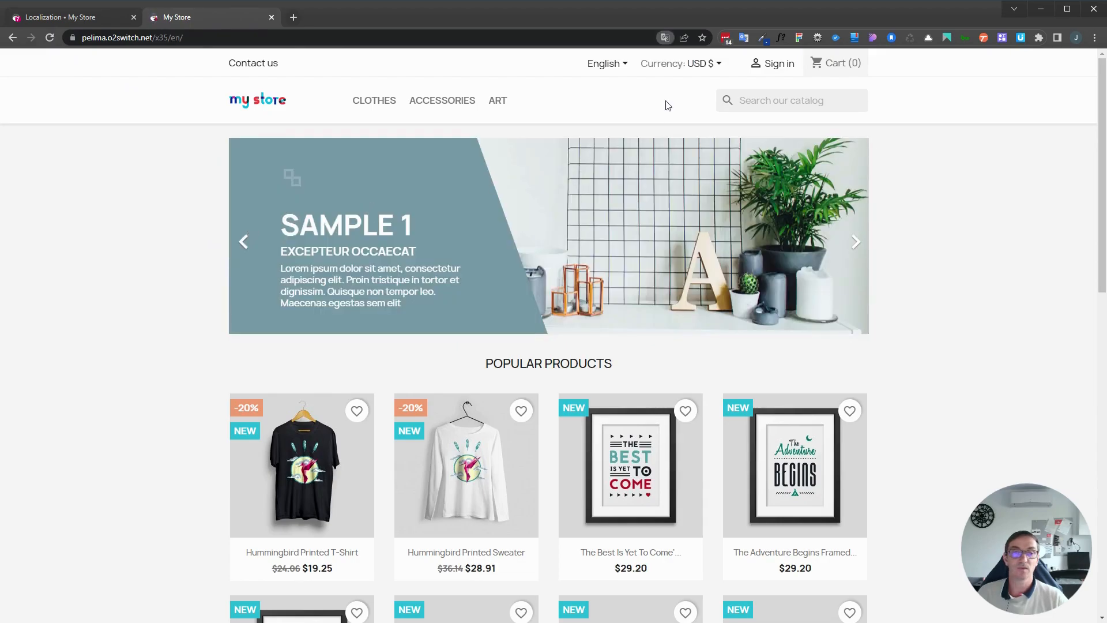
pyautogui.click(622, 68)
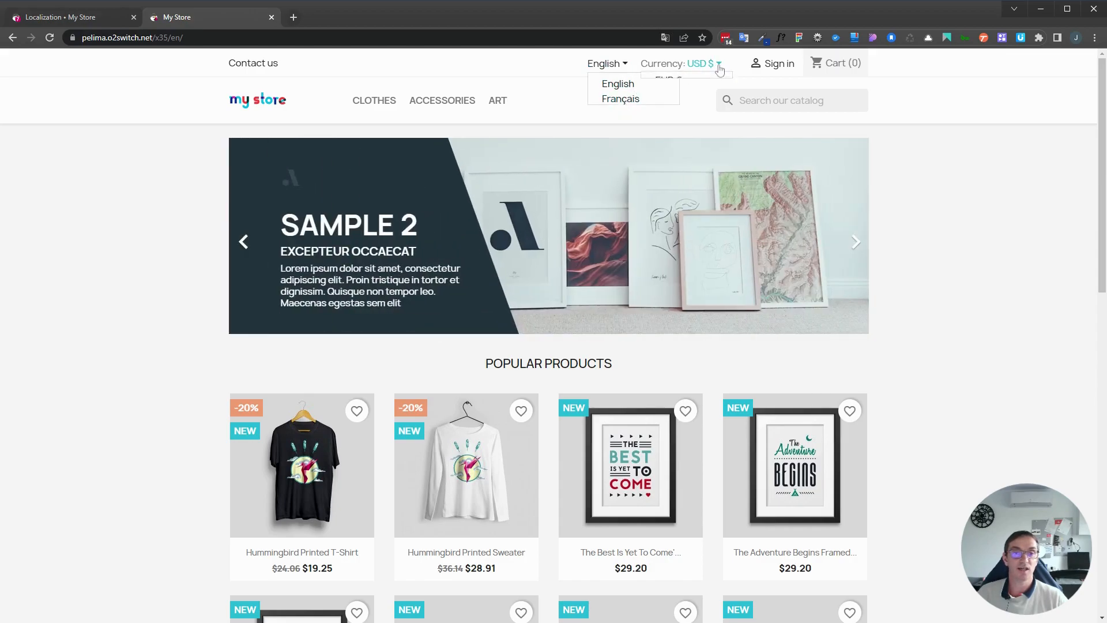
pyautogui.click(715, 65)
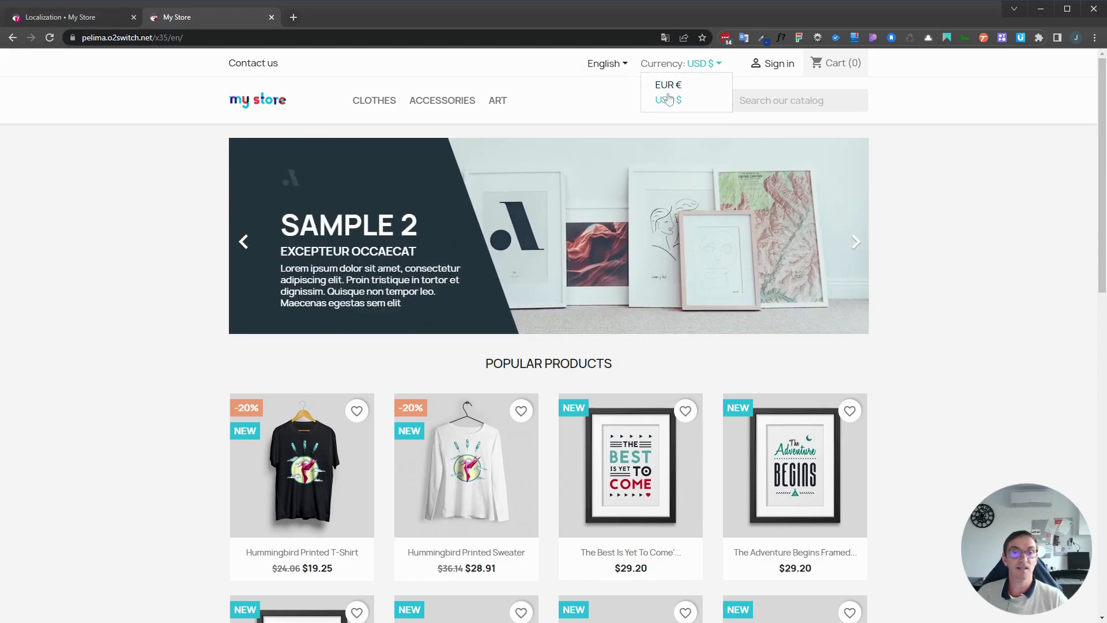
pyautogui.click(736, 71)
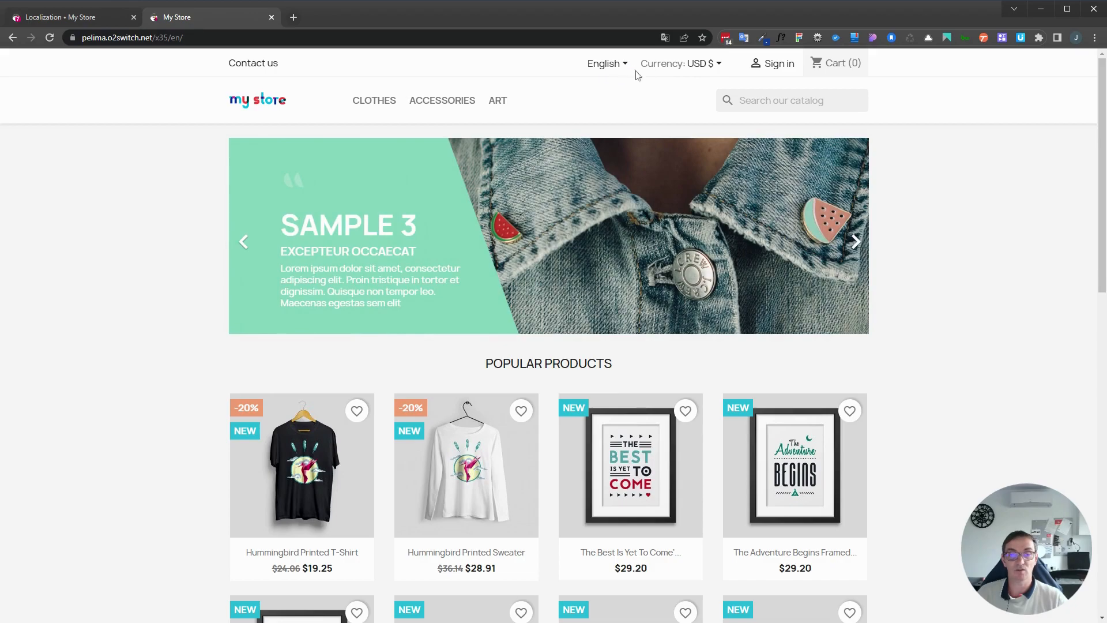
# Back in the back office's localization settings, disable English (English) in the list of languages
pyautogui.click(81, 17)
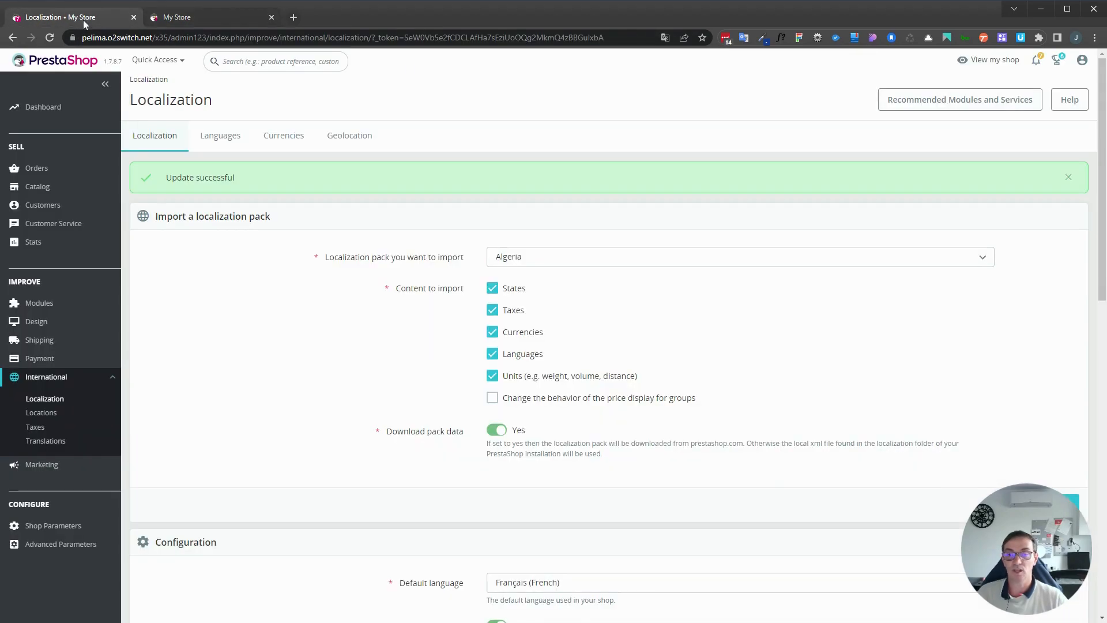
pyautogui.click(227, 139)
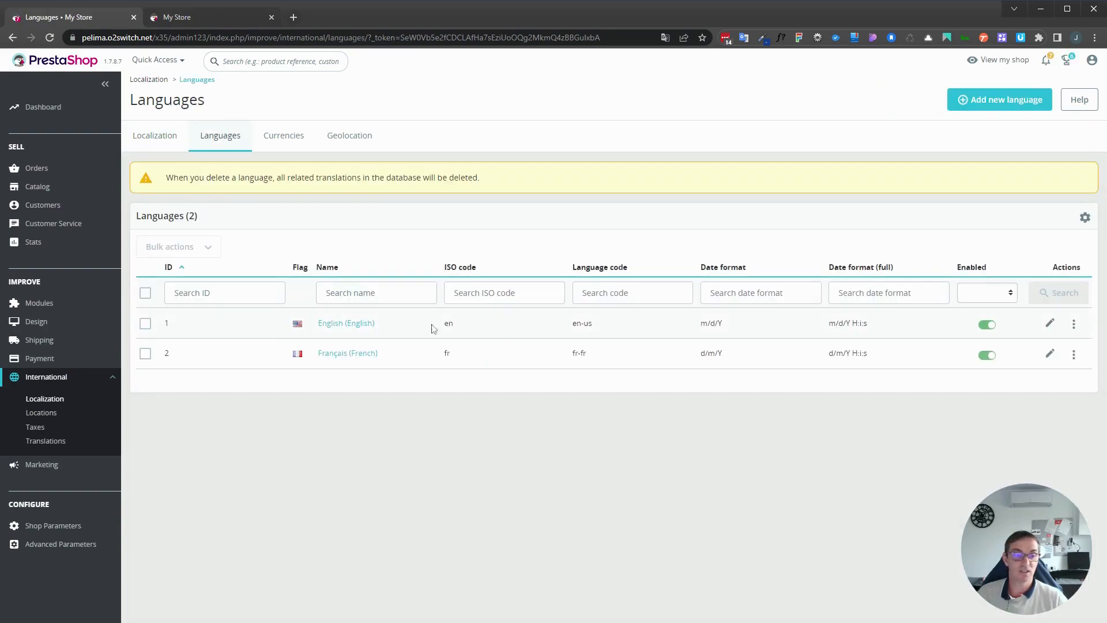
pyautogui.click(984, 327)
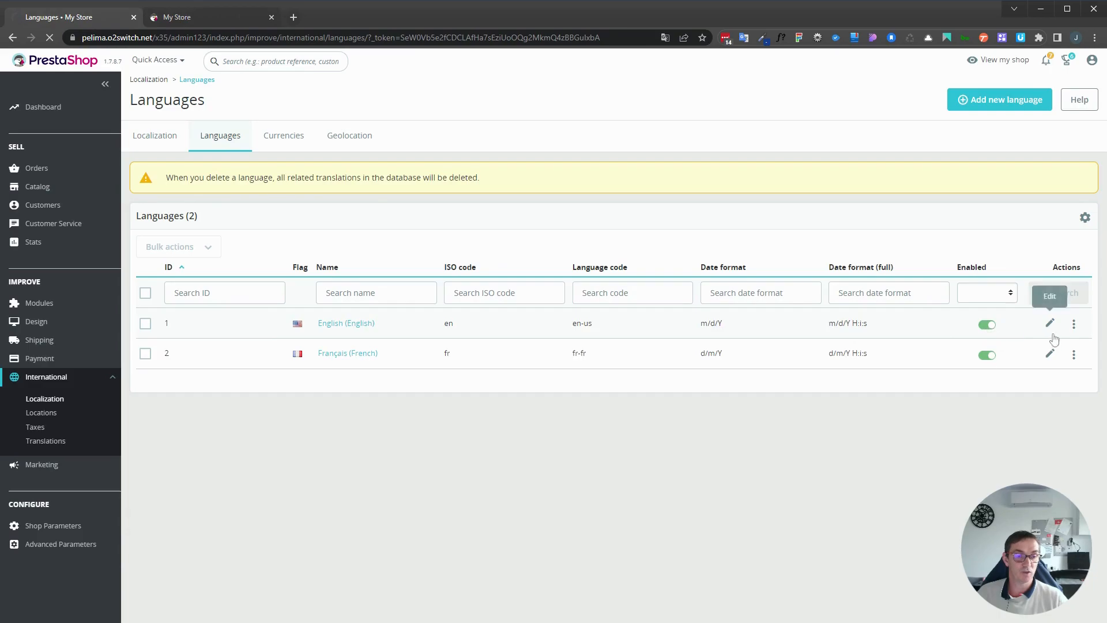
# Disable US Dollar in the store's list of currencies
pyautogui.click(288, 138)
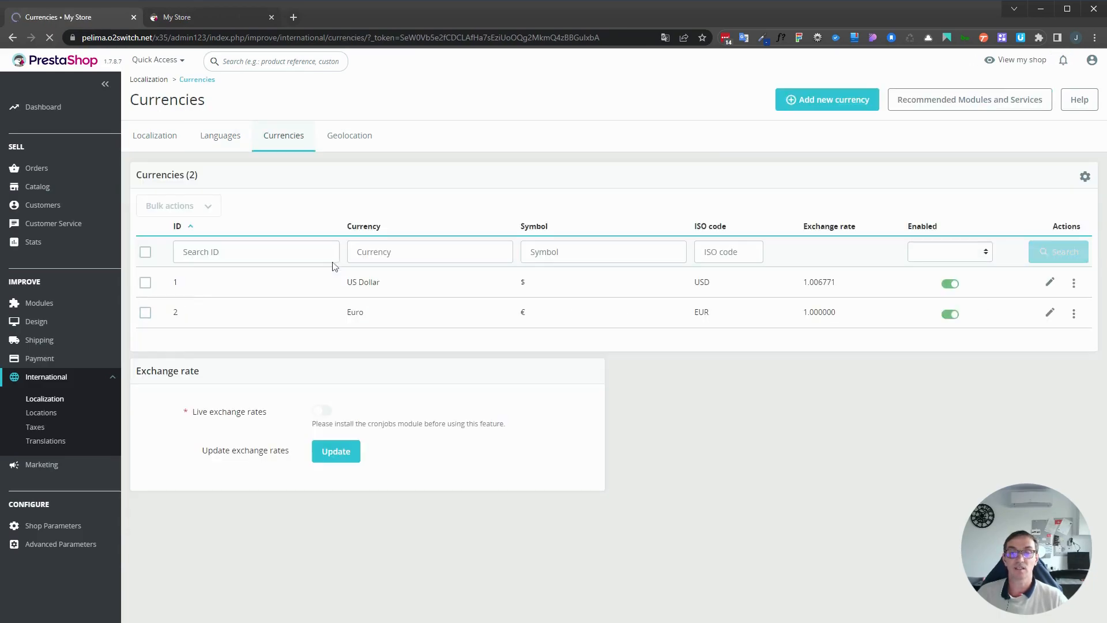
pyautogui.click(1047, 288)
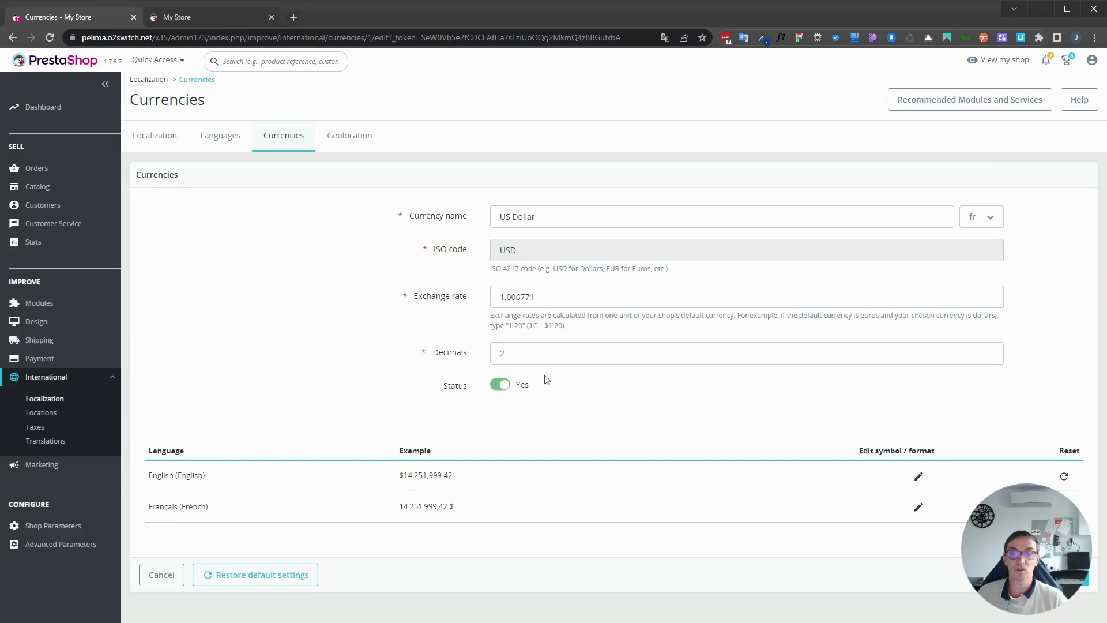
pyautogui.click(284, 145)
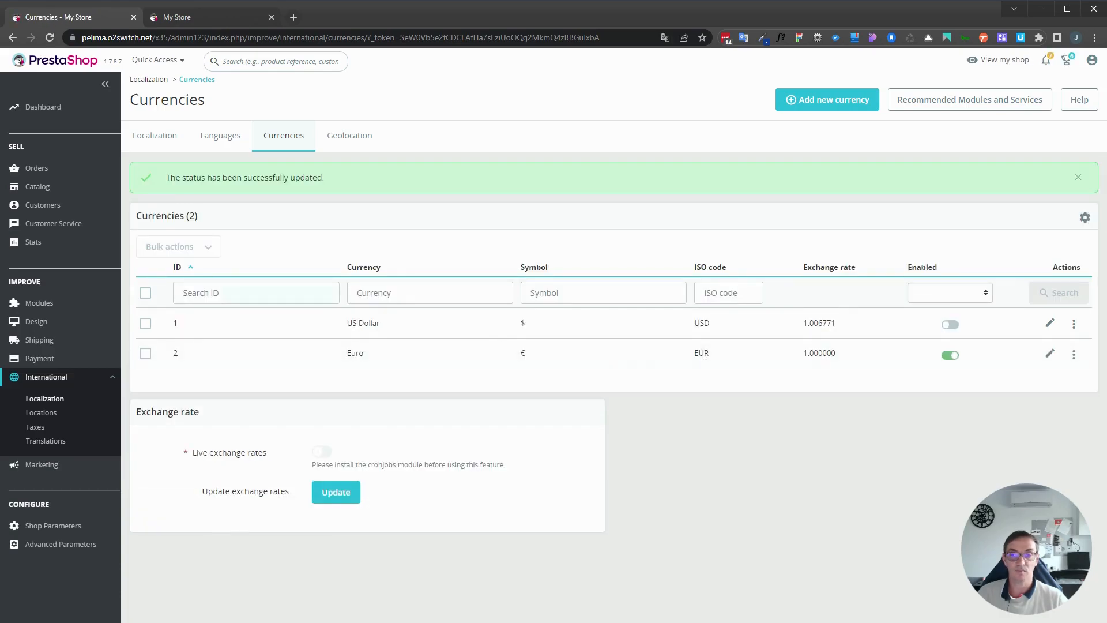
# Reload the My Store storefront, go to its home page and check the language and prices down to the footer
pyautogui.click(202, 21)
pyautogui.click(50, 37)
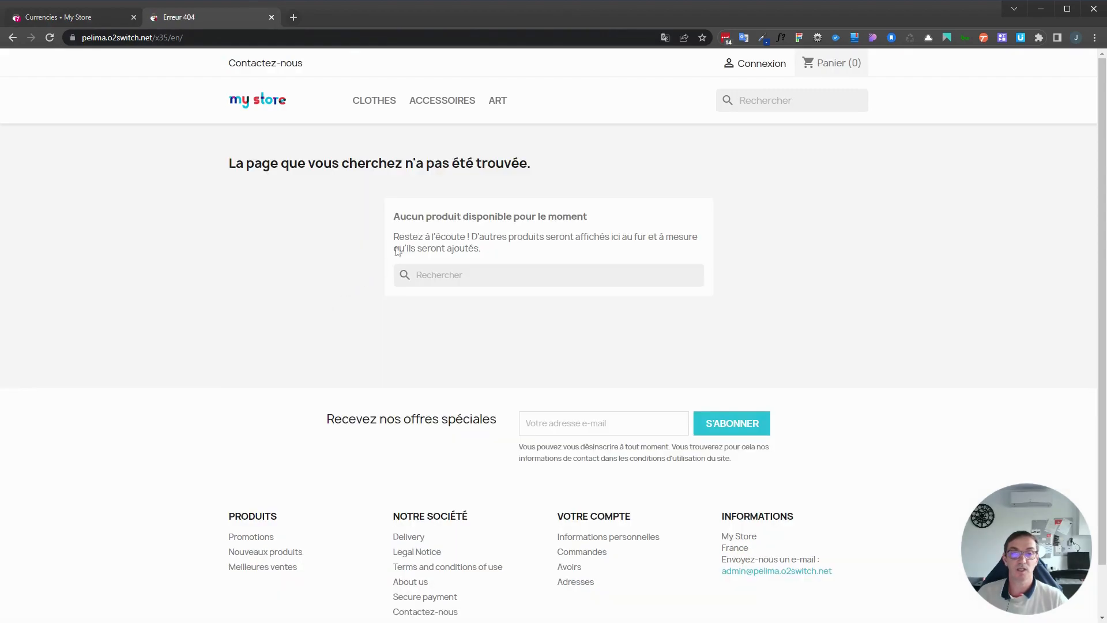
pyautogui.click(269, 107)
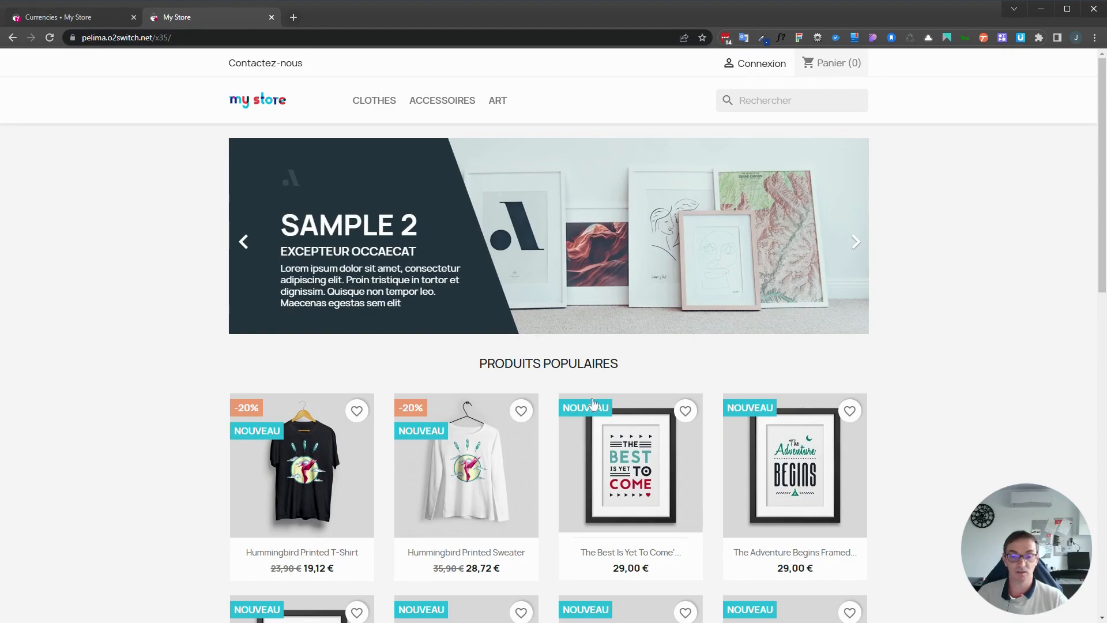
pyautogui.scroll(-14, 594, 407)
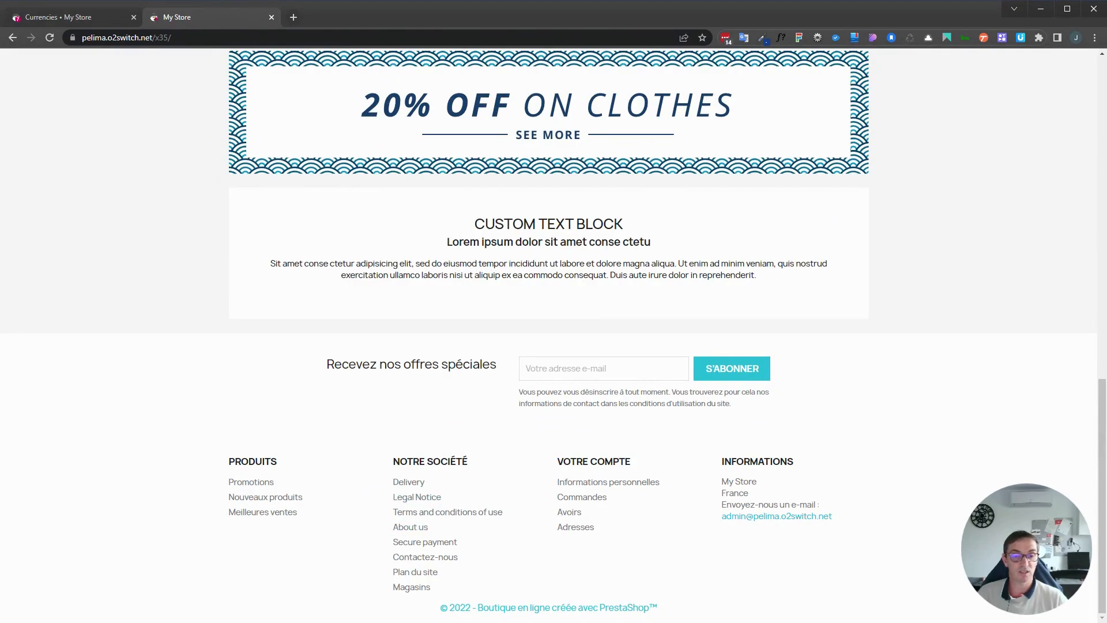
pyautogui.scroll(20, 616, 497)
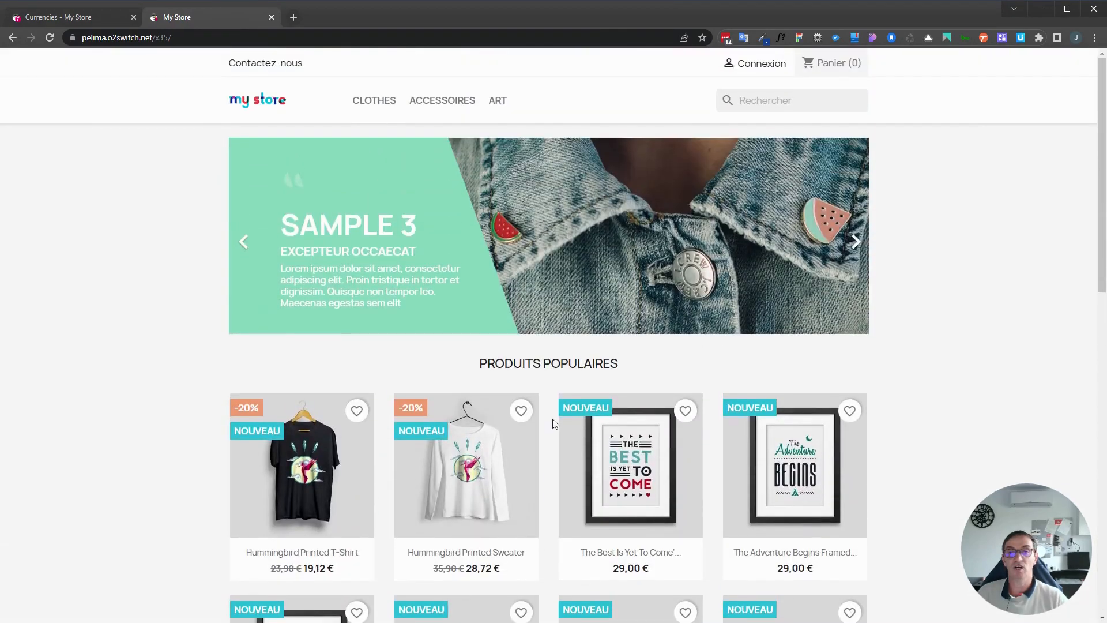
# Back in the back office, set the language of the administrator's own profile to Français (French) and save it
pyautogui.click(87, 19)
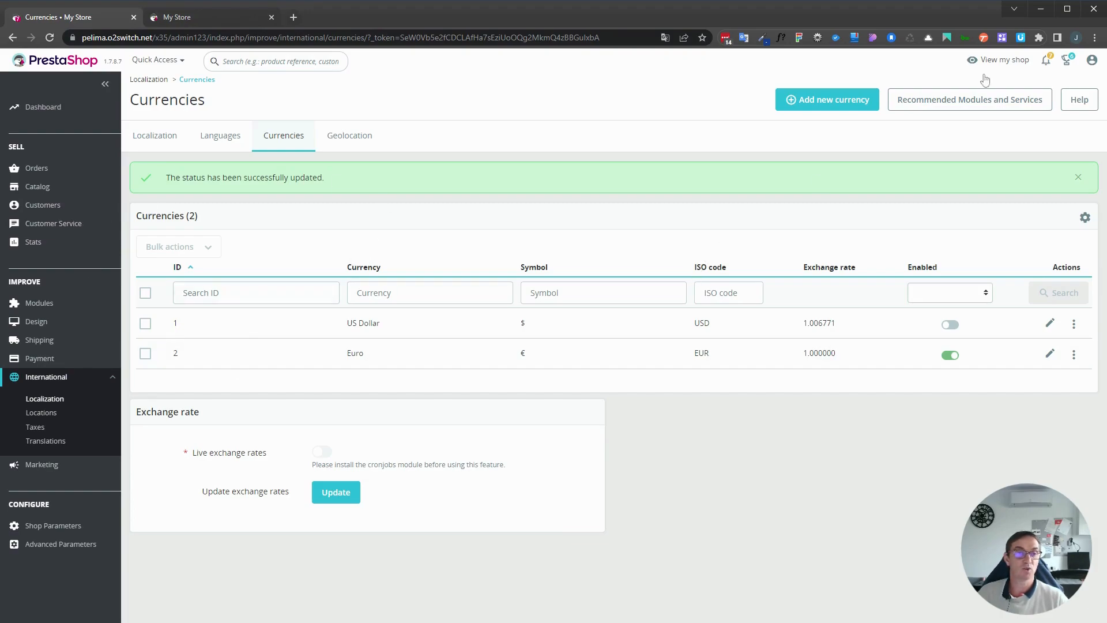
pyautogui.click(1091, 64)
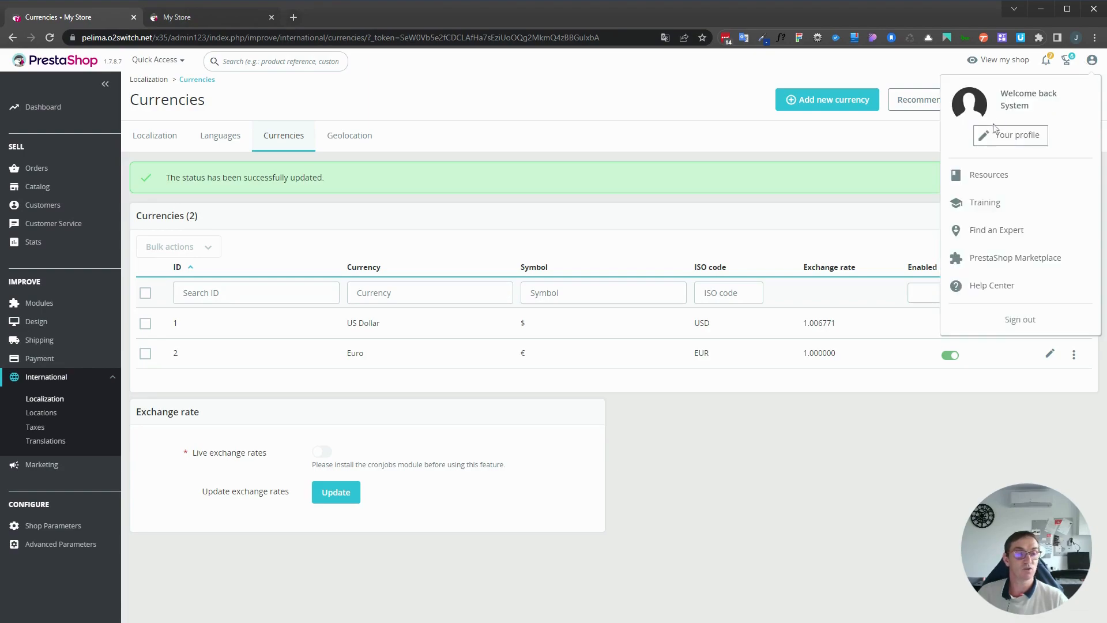
pyautogui.click(1004, 141)
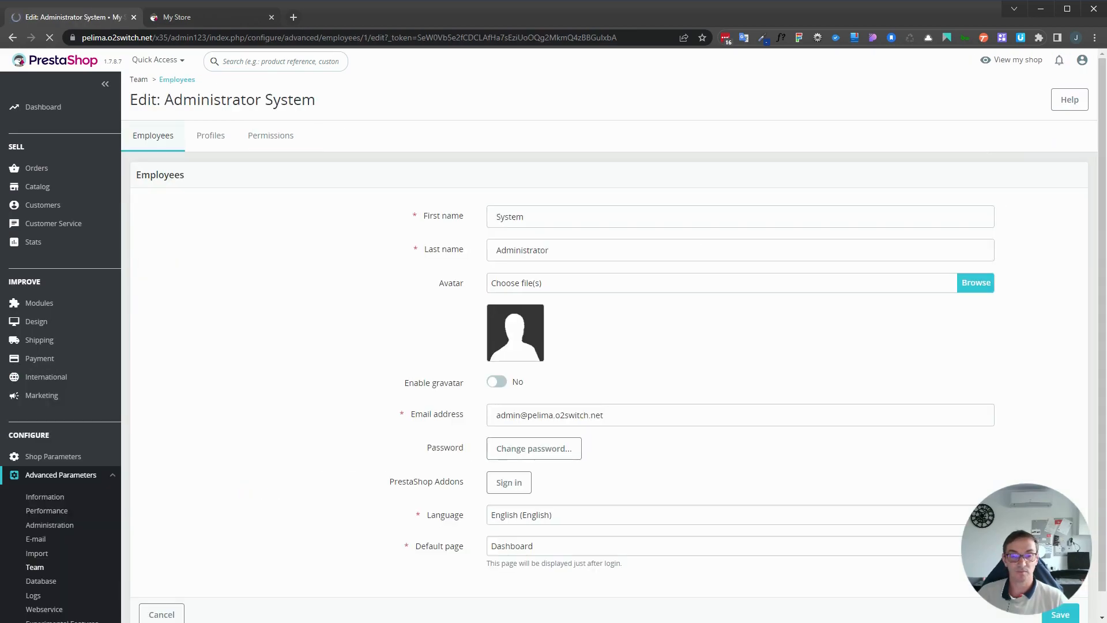
pyautogui.click(583, 529)
pyautogui.click(1060, 614)
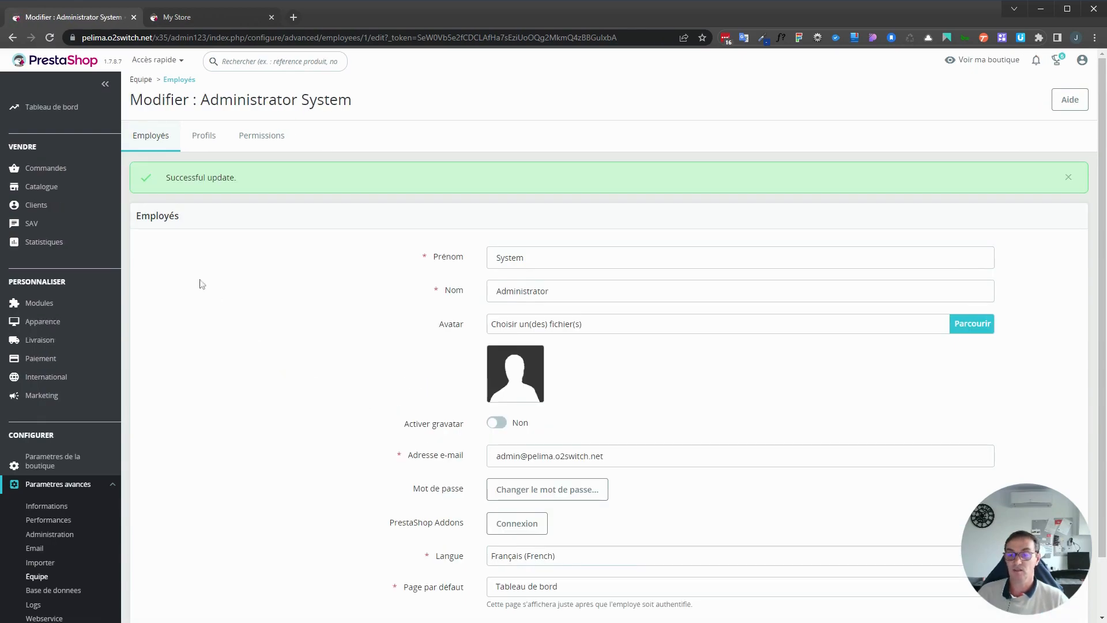
# In the international tax settings, select all taxes on the first page, the US sales taxes with IDs 1 to 50, and delete them
pyautogui.scroll(-1, 38, 168)
pyautogui.scroll(-1, 81, 346)
pyautogui.scroll(1, 208, 344)
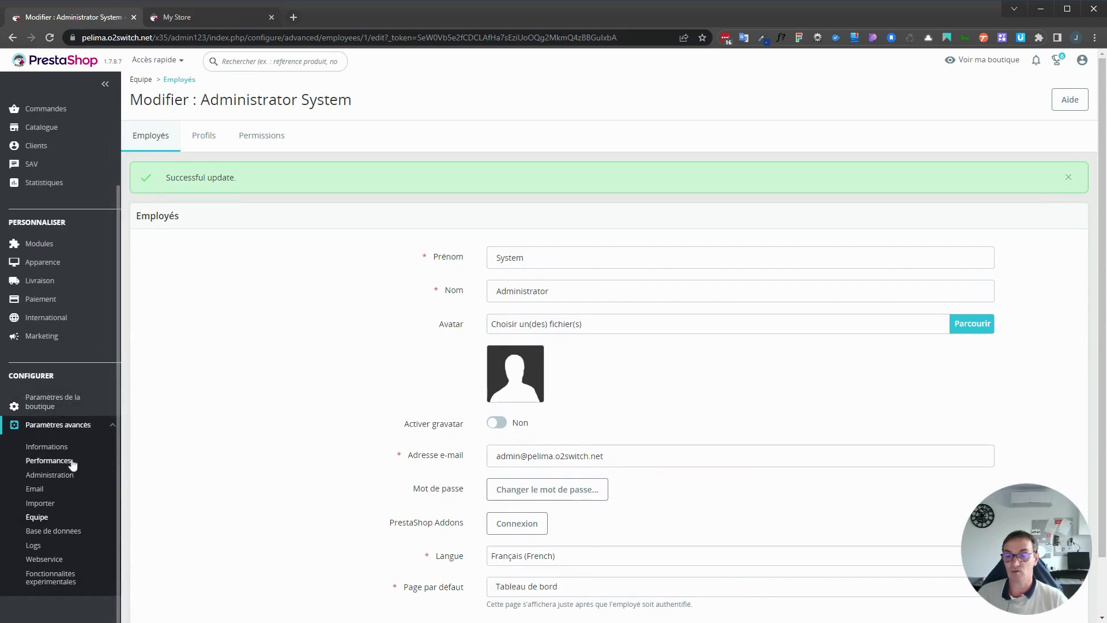
pyautogui.moveTo(60, 320)
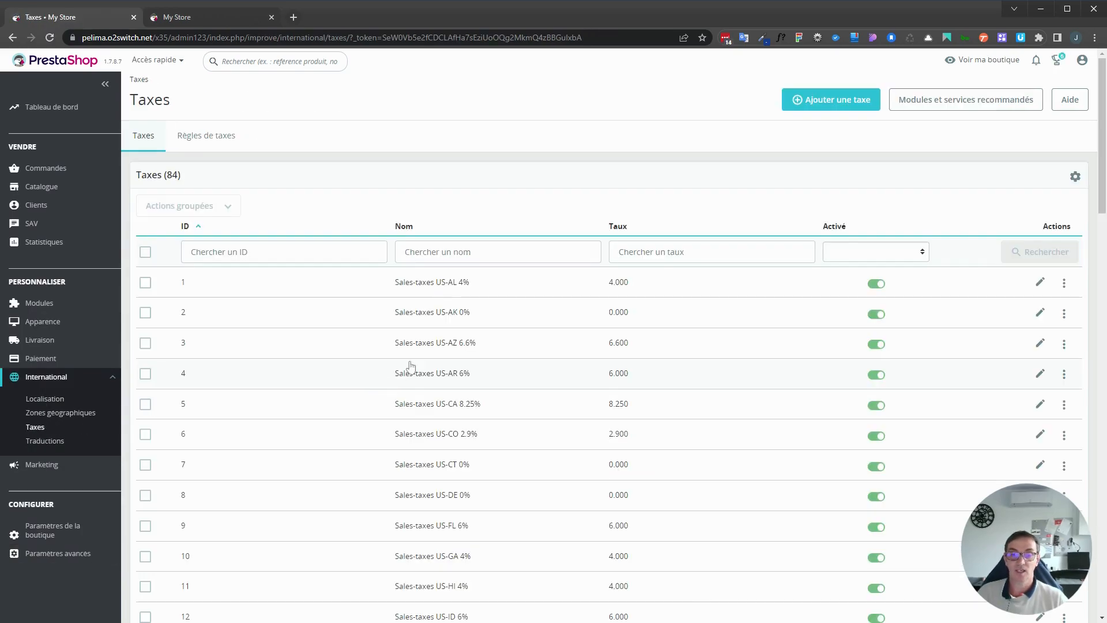
pyautogui.scroll(-5, 426, 346)
pyautogui.scroll(5, 430, 371)
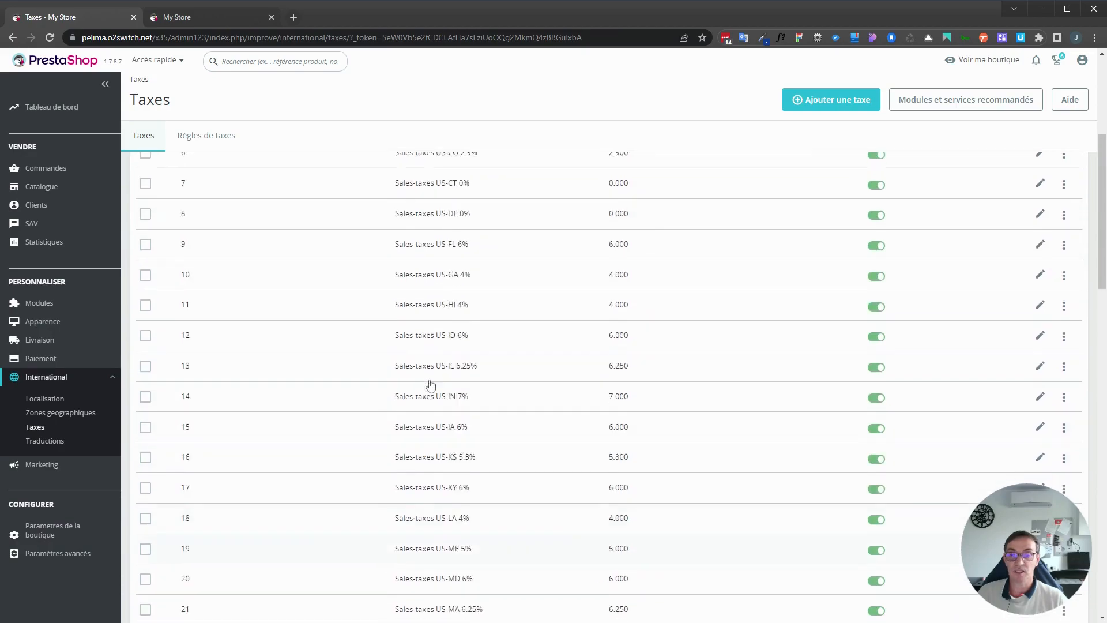
pyautogui.click(144, 252)
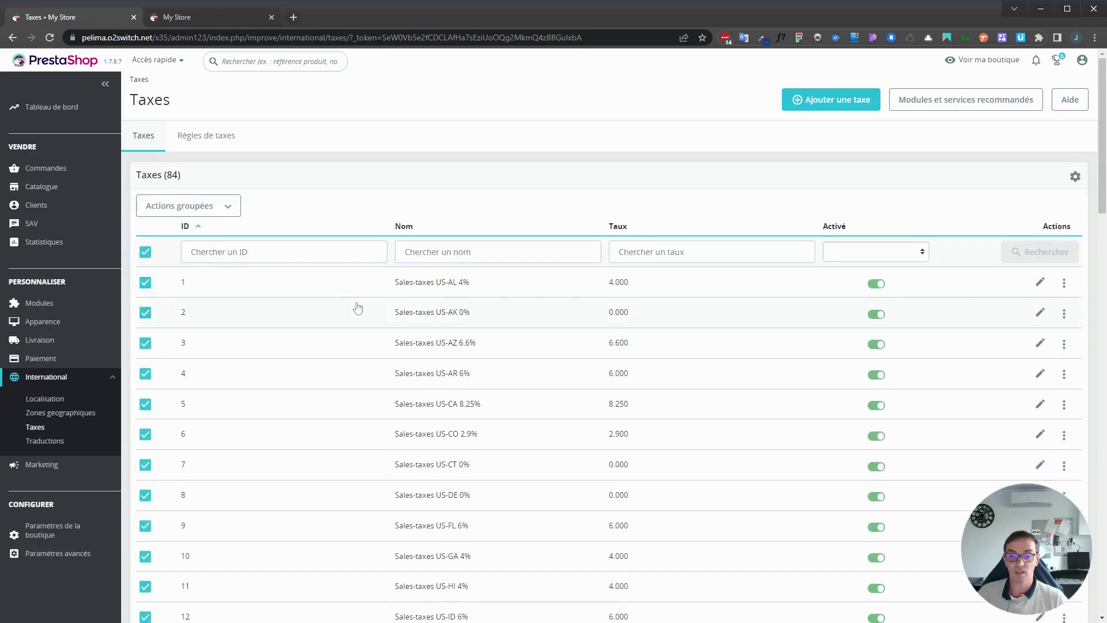
pyautogui.scroll(-10, 361, 313)
pyautogui.scroll(-3, 363, 323)
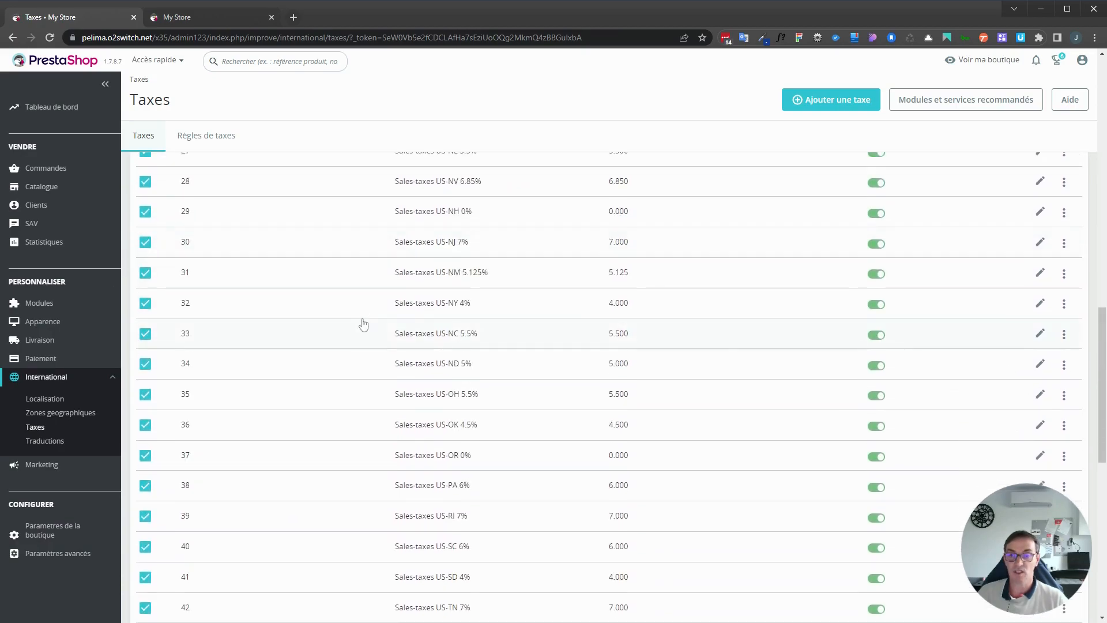
pyautogui.scroll(15, 363, 324)
pyautogui.click(221, 206)
pyautogui.click(190, 268)
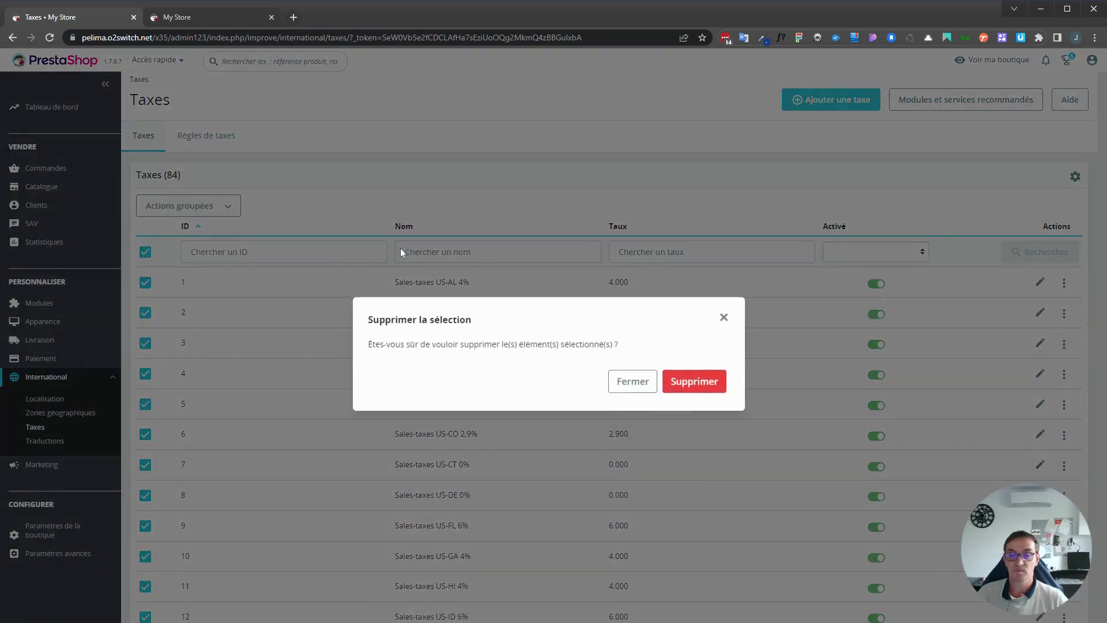
pyautogui.click(701, 381)
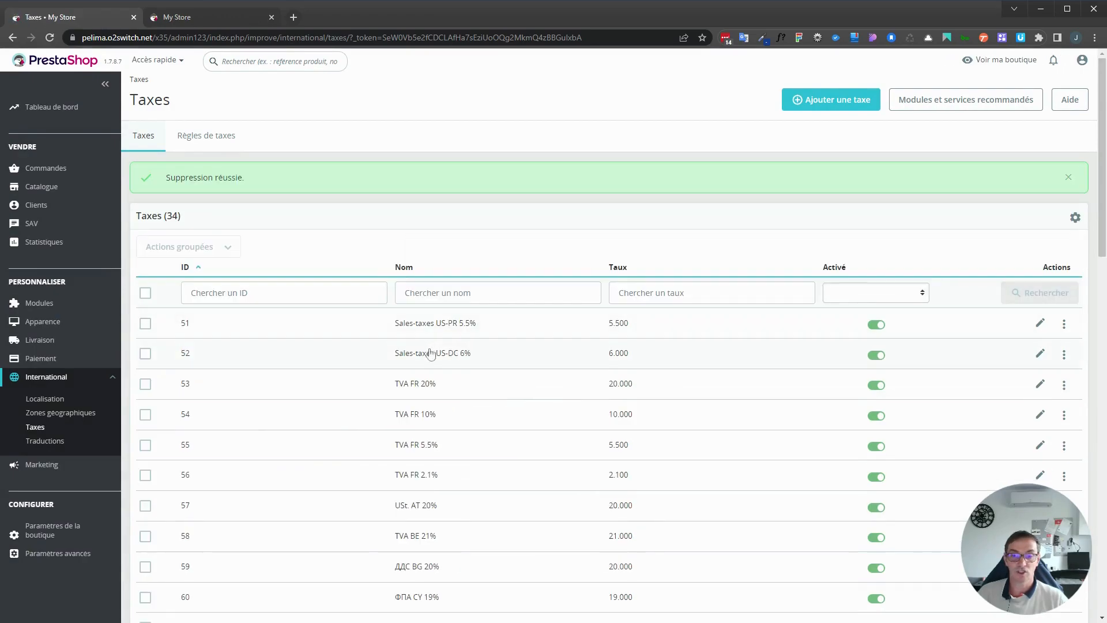
# Delete all remaining taxes except TVA FR 20%, TVA FR 10%, TVA FR 5.5% and TVA FR 2.1%
pyautogui.scroll(-4, 432, 363)
pyautogui.scroll(-12, 434, 371)
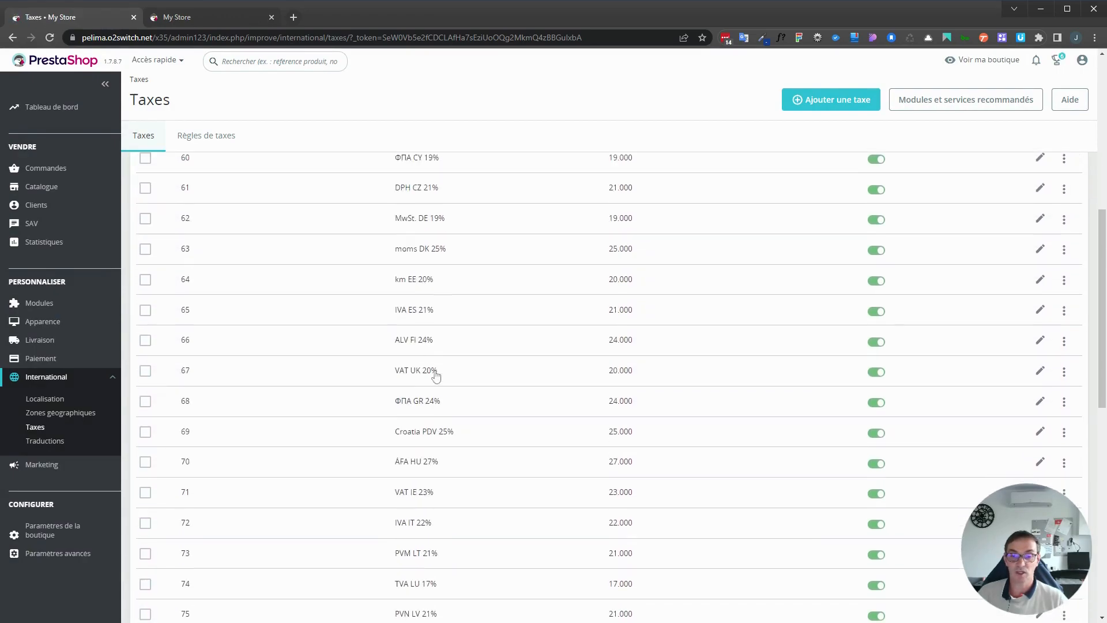
pyautogui.scroll(13, 437, 376)
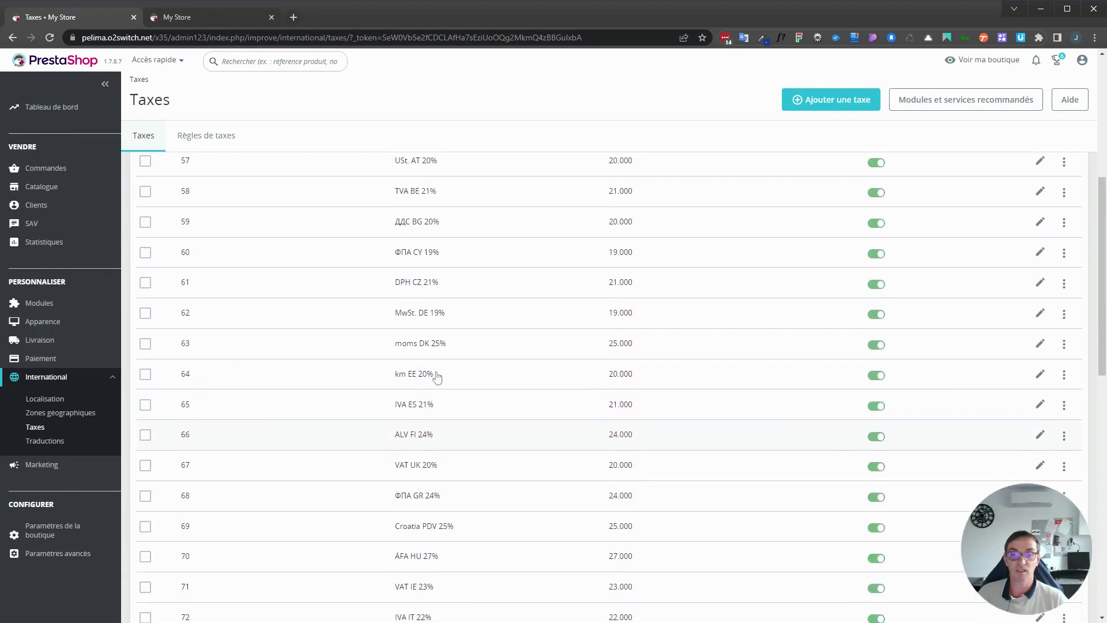
pyautogui.scroll(2, 437, 376)
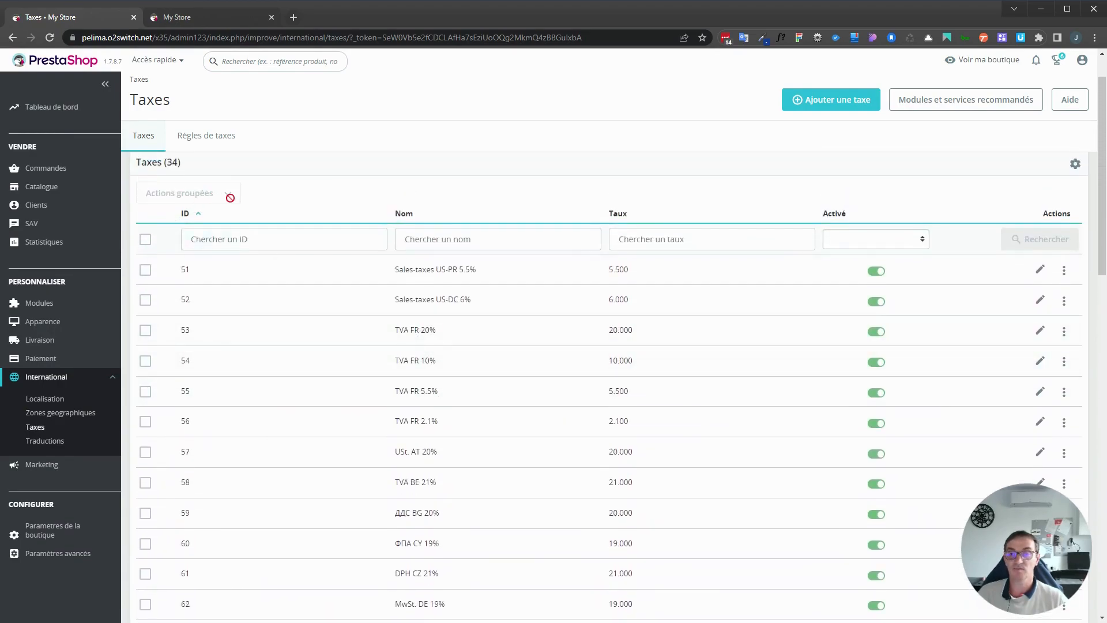
pyautogui.click(145, 240)
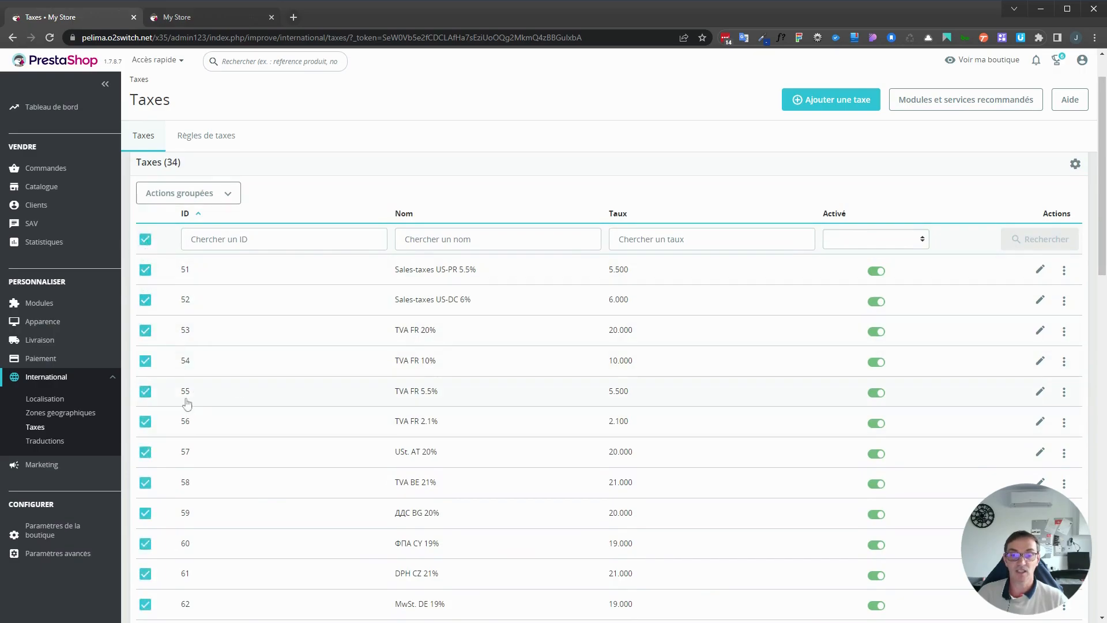
pyautogui.click(145, 330)
pyautogui.click(146, 361)
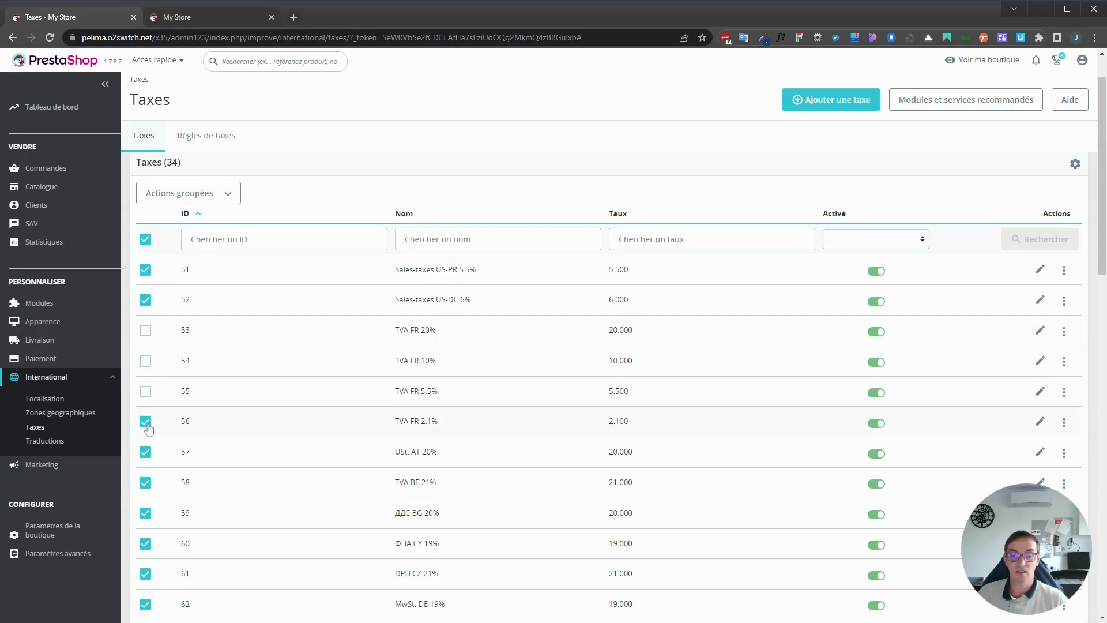
pyautogui.click(146, 421)
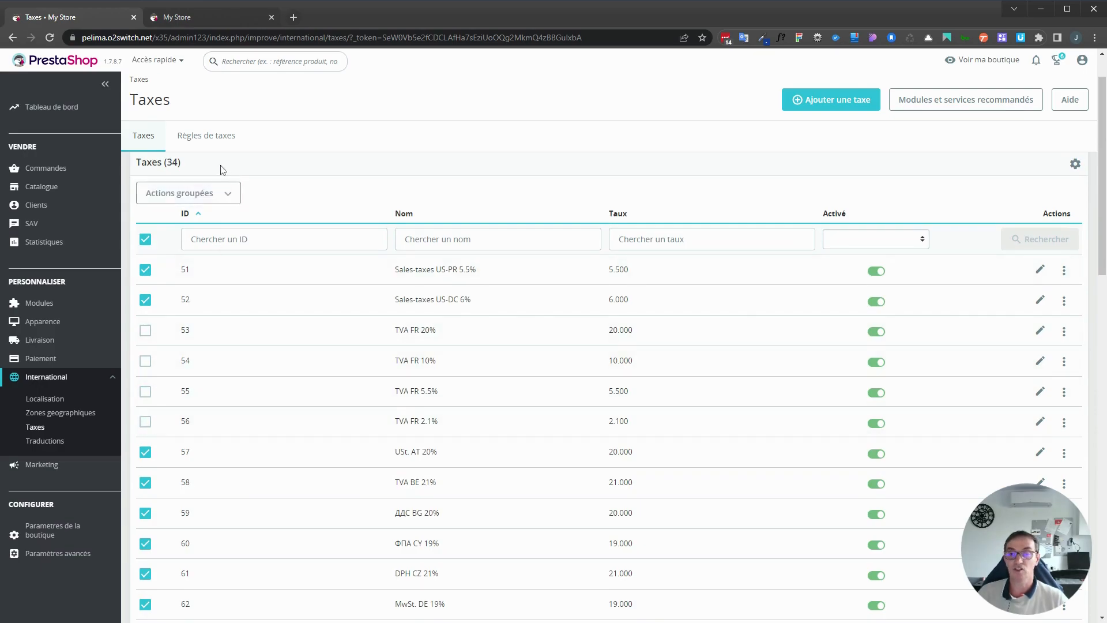
pyautogui.click(191, 193)
pyautogui.click(197, 254)
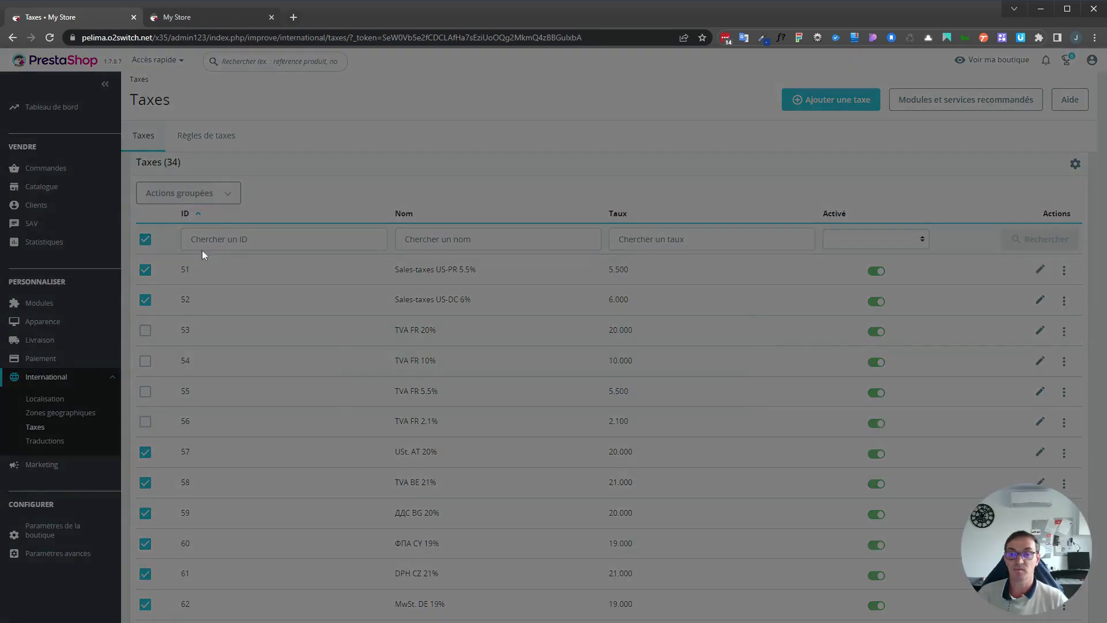
pyautogui.click(691, 390)
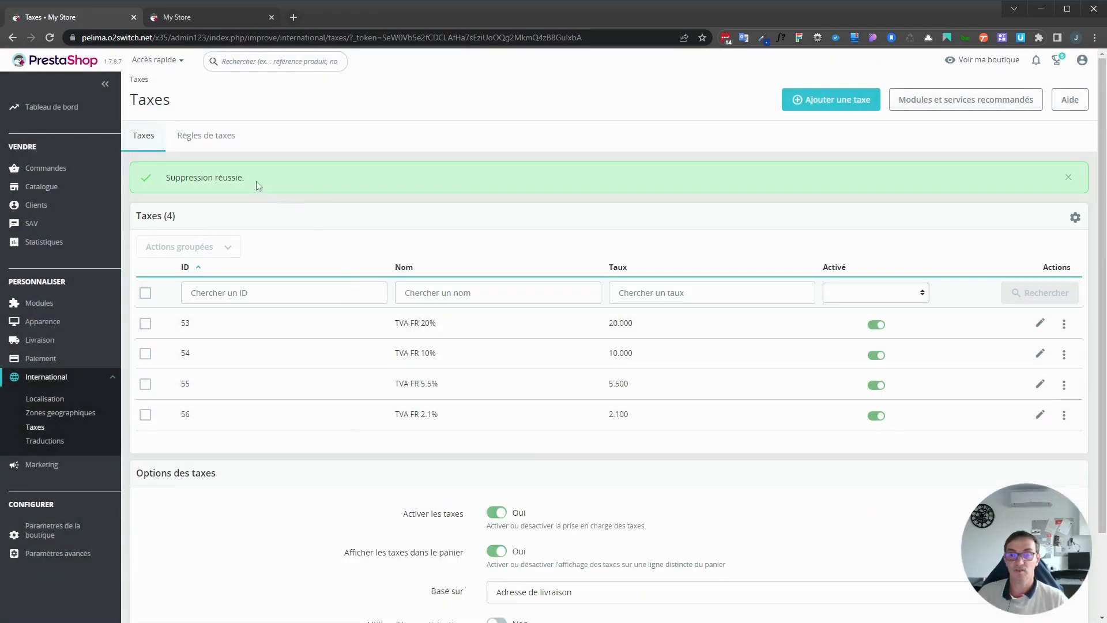
# In the tax rules (Règles de taxes), select all US rate rules on the first page, IDs 1 to 50, and delete them
pyautogui.click(214, 137)
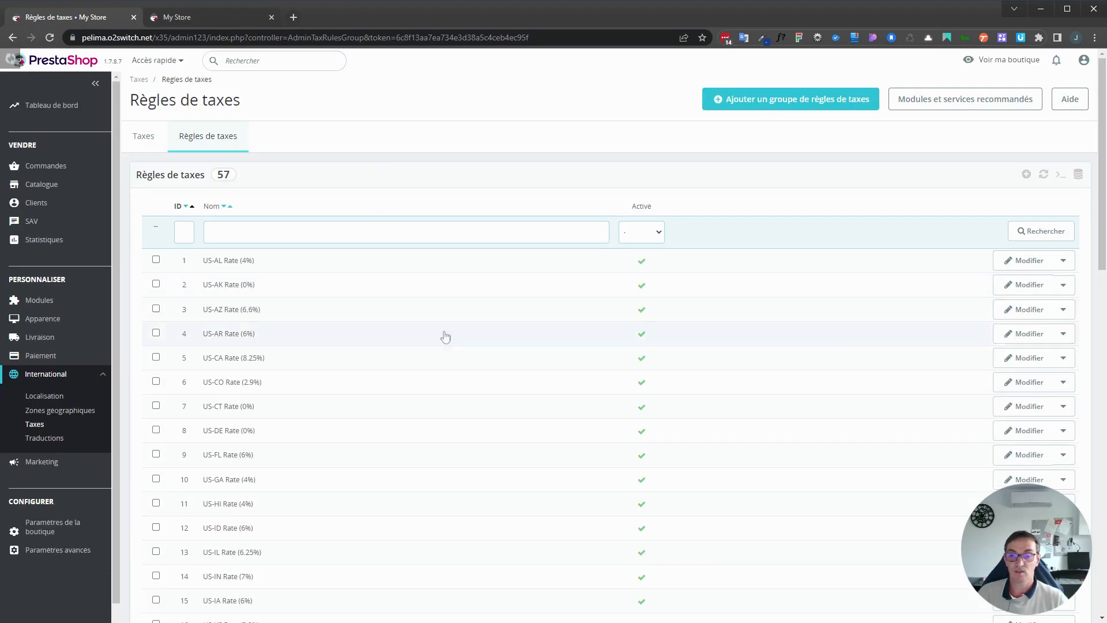
pyautogui.scroll(-7, 450, 343)
pyautogui.scroll(-5, 458, 352)
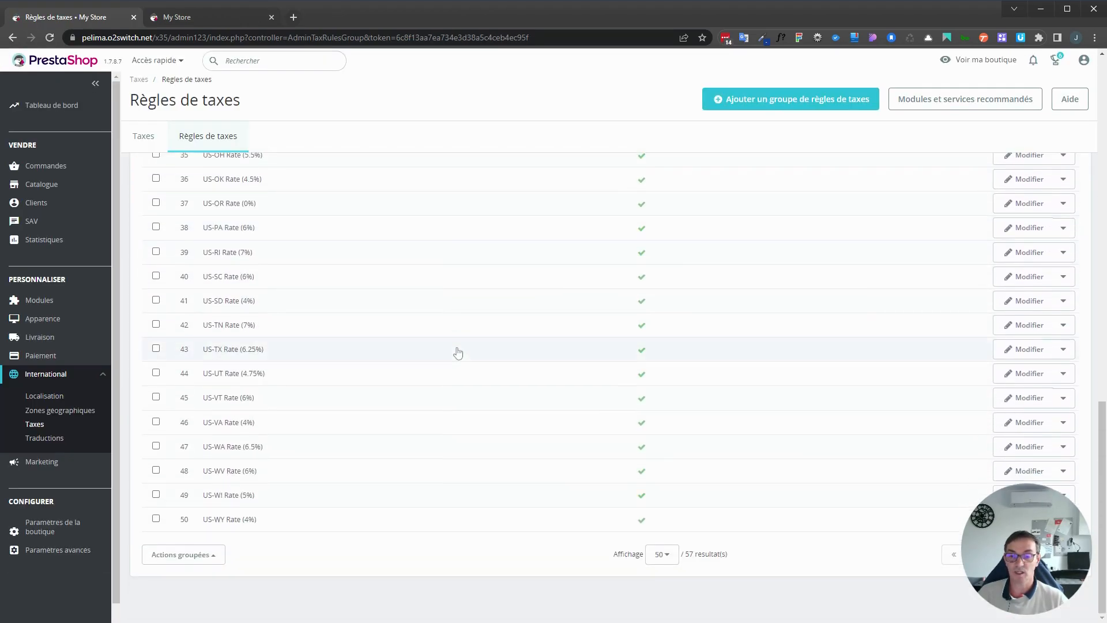
pyautogui.scroll(8, 458, 352)
pyautogui.scroll(5, 458, 351)
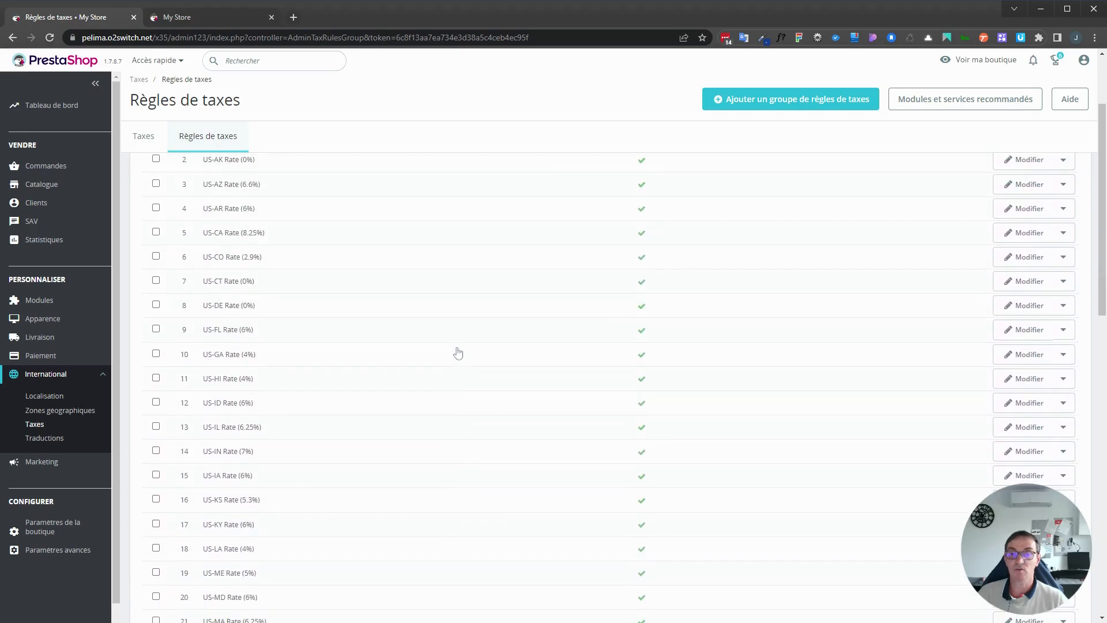
pyautogui.scroll(-10, 458, 351)
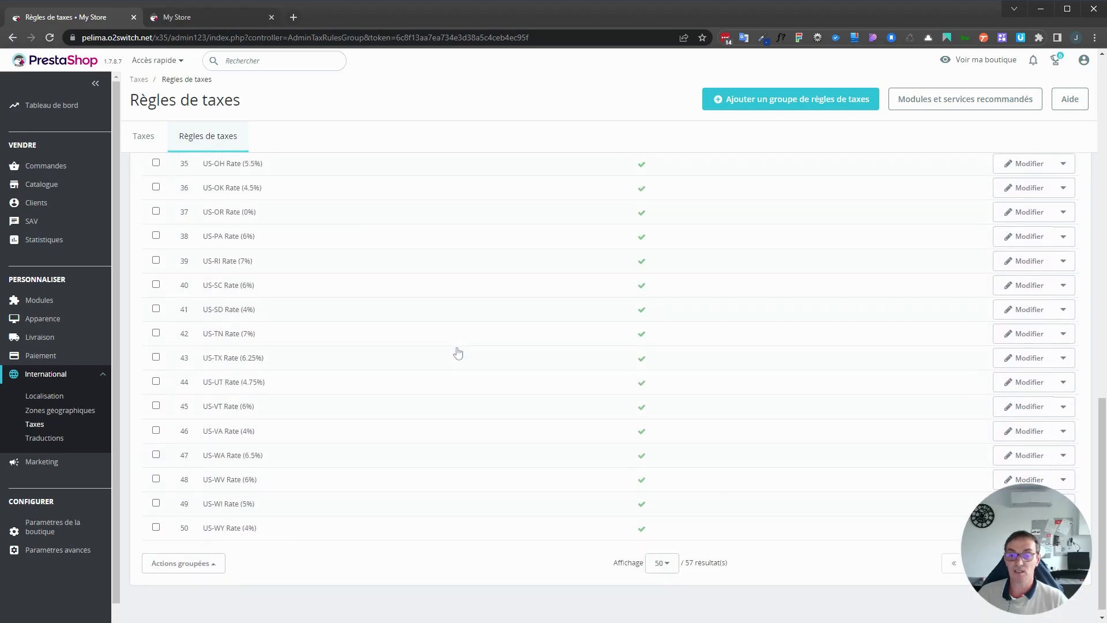
pyautogui.click(219, 556)
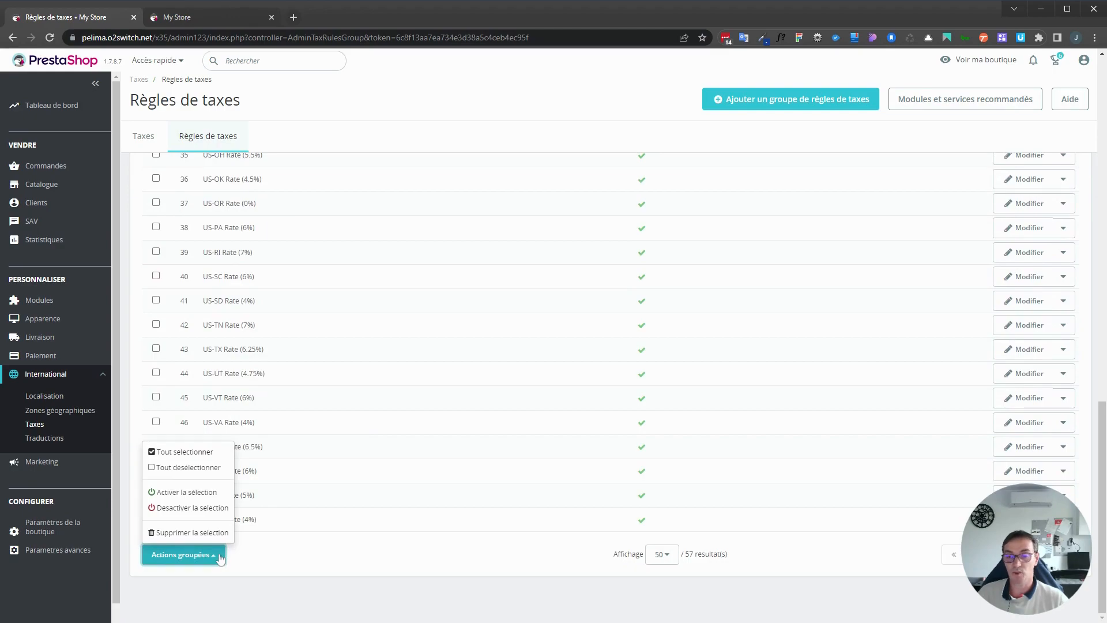
pyautogui.click(194, 453)
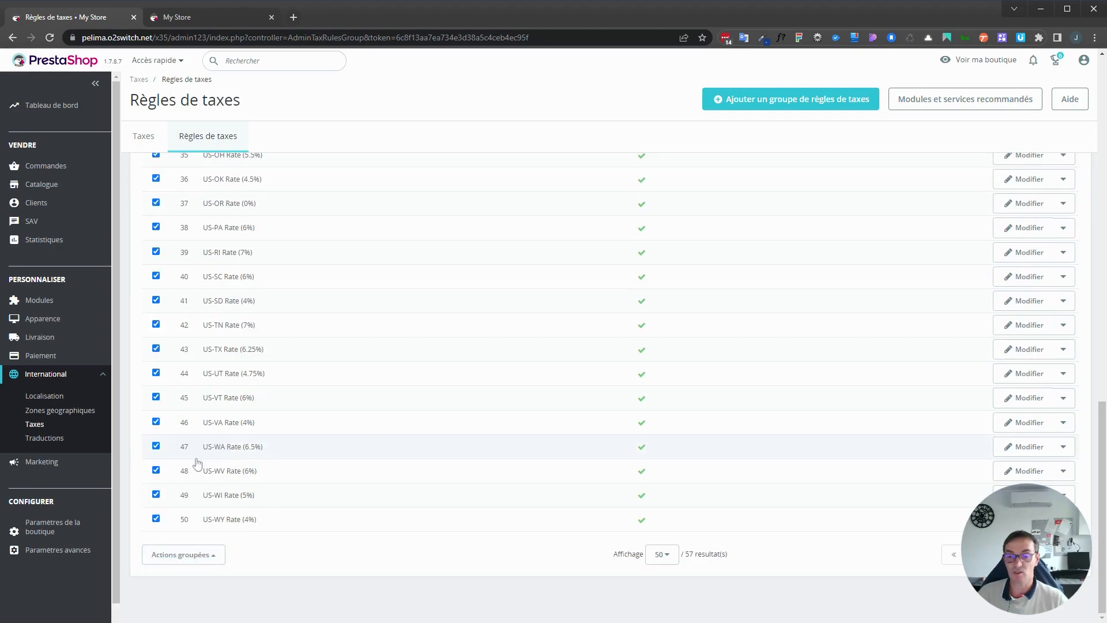
pyautogui.click(205, 552)
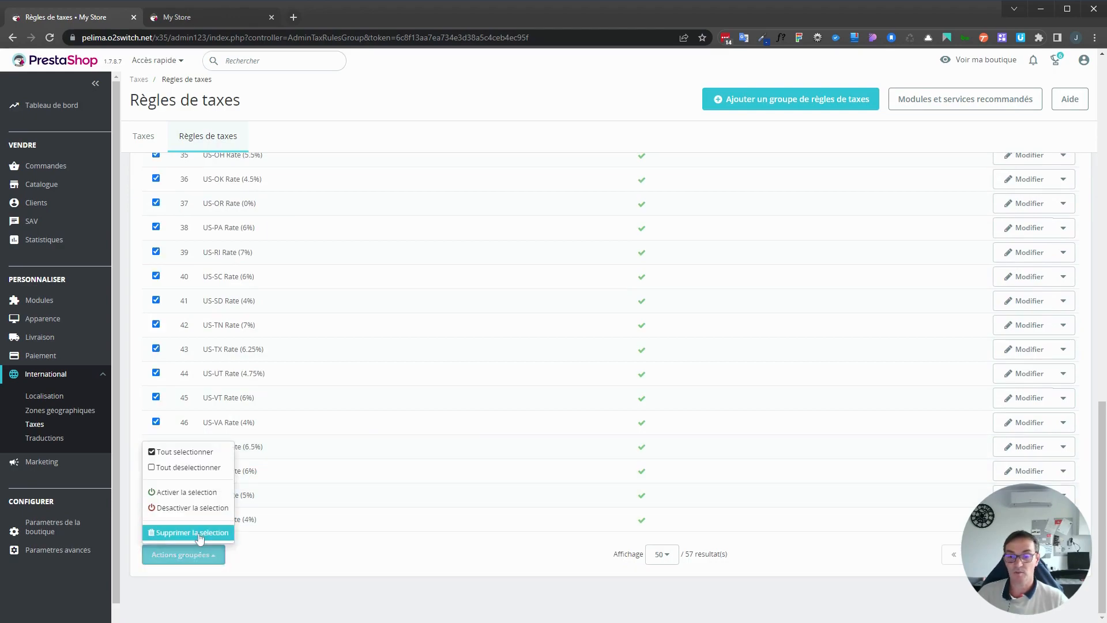
pyautogui.click(202, 532)
pyautogui.click(602, 102)
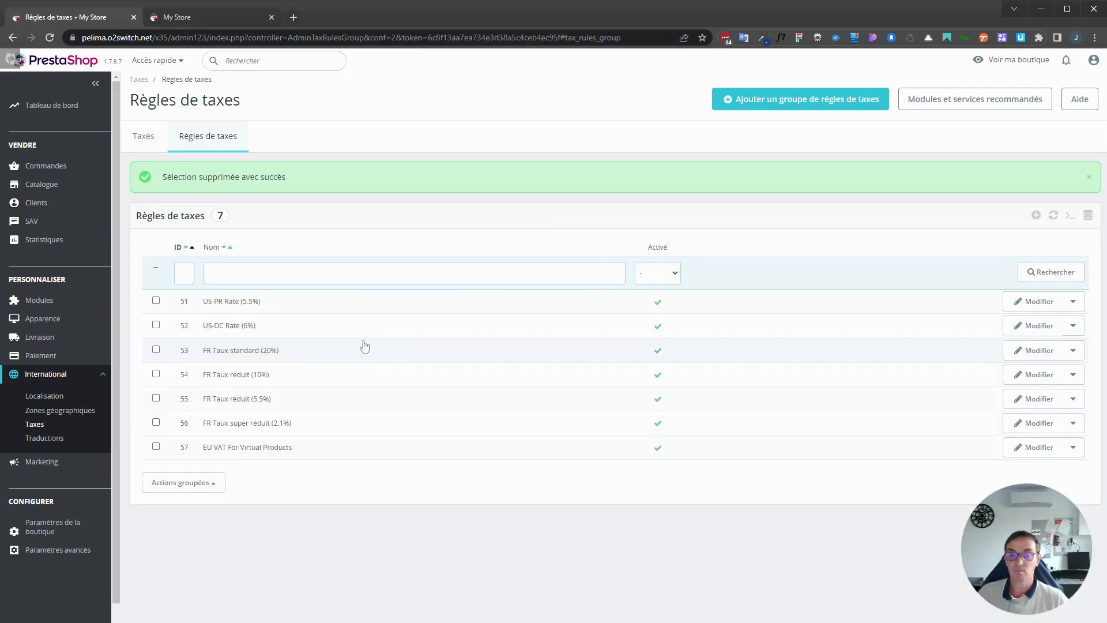
# Delete the tax rules US-PR Rate (5.5%), US-DC Rate (6%) and EU VAT For Virtual Products, keeping only the four FR rules
pyautogui.click(205, 483)
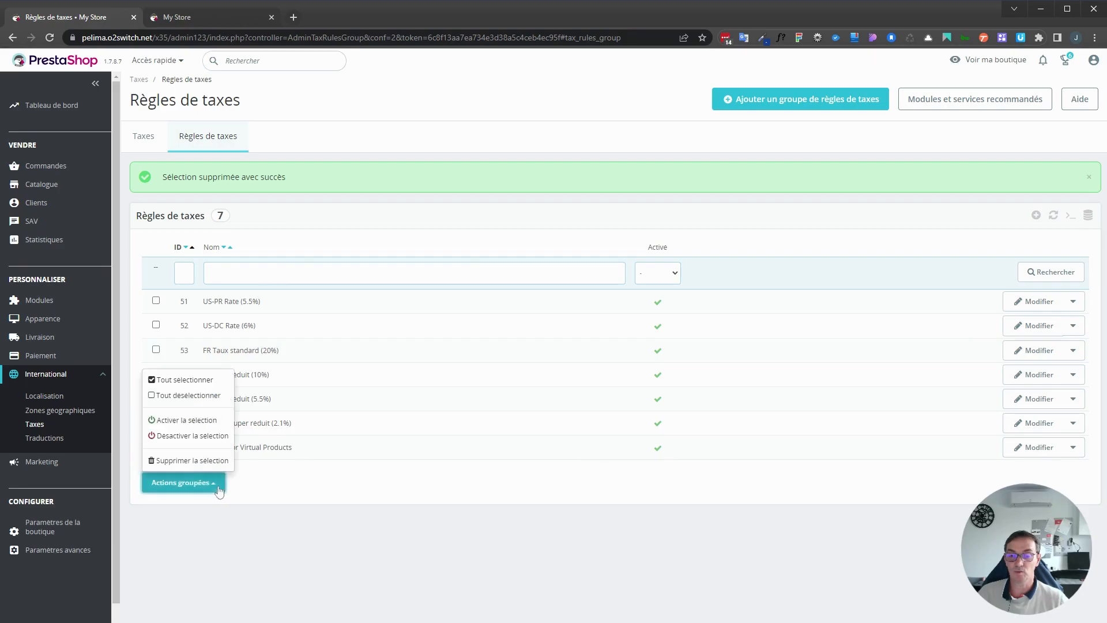
pyautogui.click(190, 381)
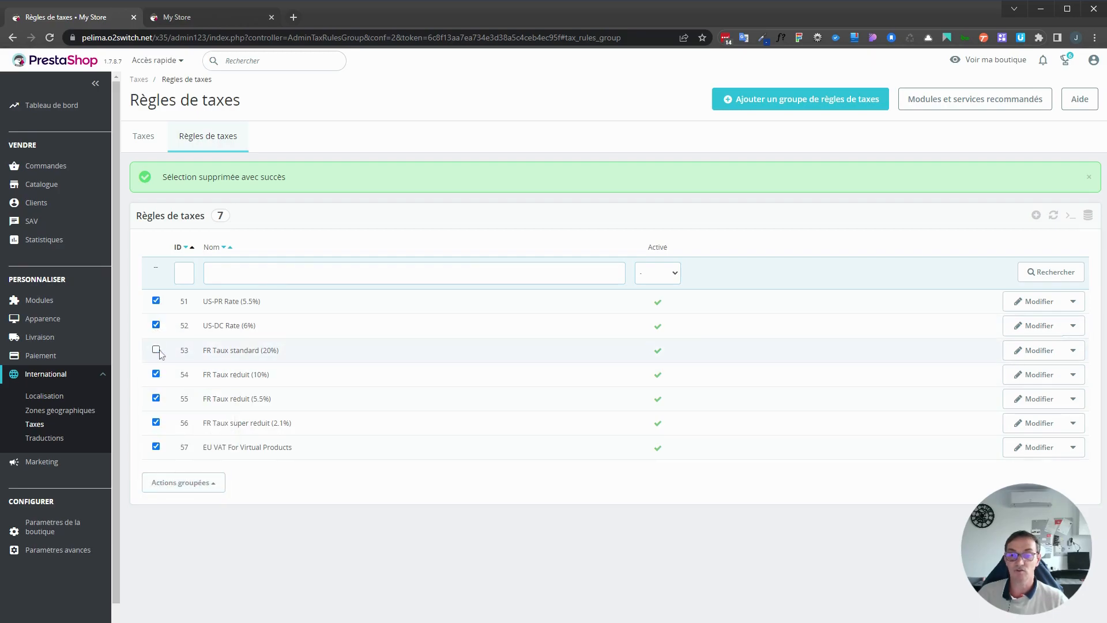
pyautogui.click(156, 375)
pyautogui.click(155, 398)
pyautogui.click(219, 484)
pyautogui.click(196, 459)
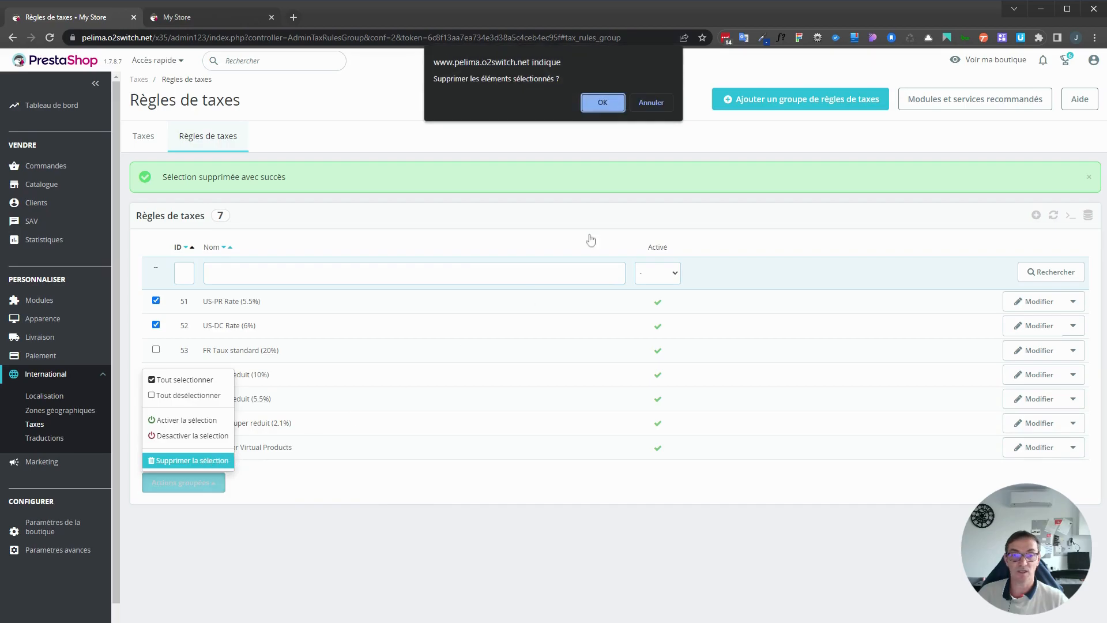
pyautogui.click(603, 103)
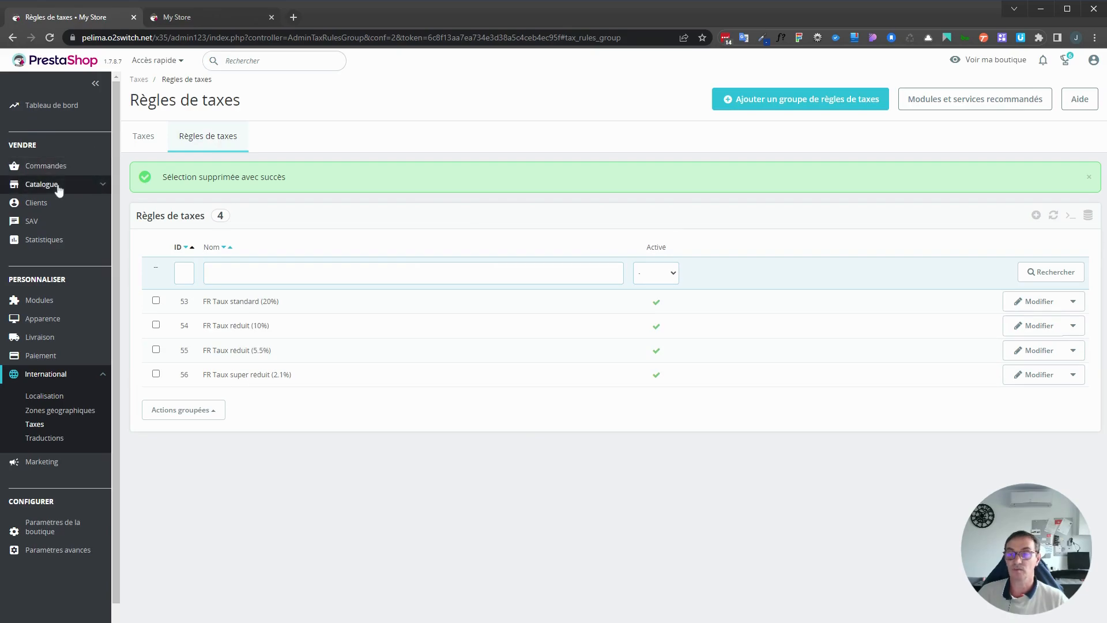
# Open the Customizable mug product from the catalogue and check which tax rules its price section offers, without changing the selection
pyautogui.click(49, 208)
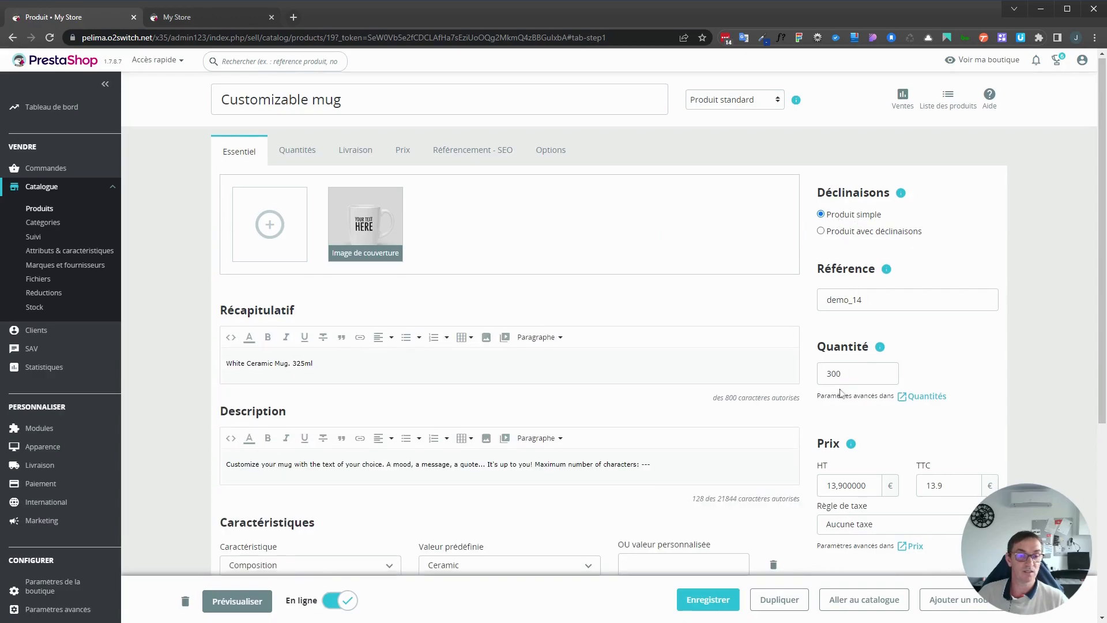
pyautogui.scroll(-3, 839, 394)
pyautogui.click(906, 353)
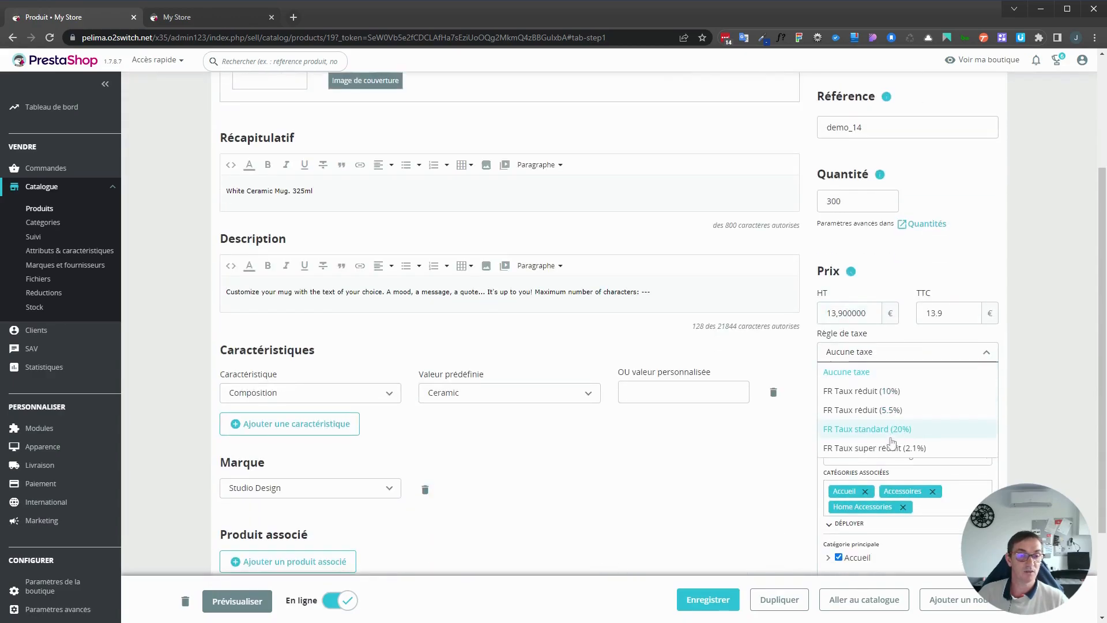
pyautogui.click(686, 480)
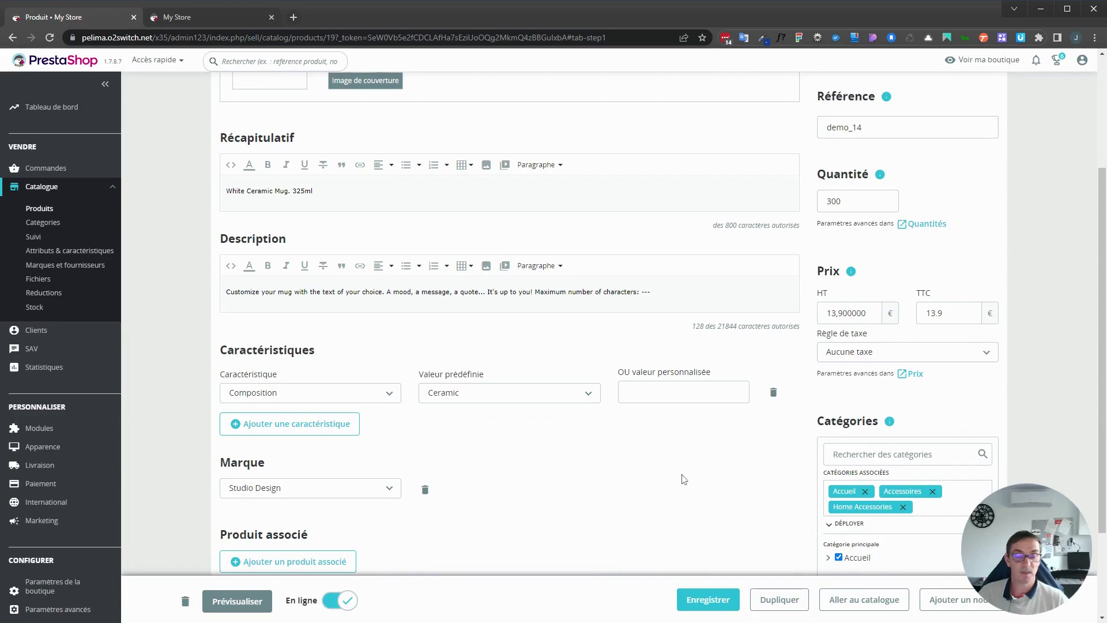
pyautogui.scroll(3, 521, 458)
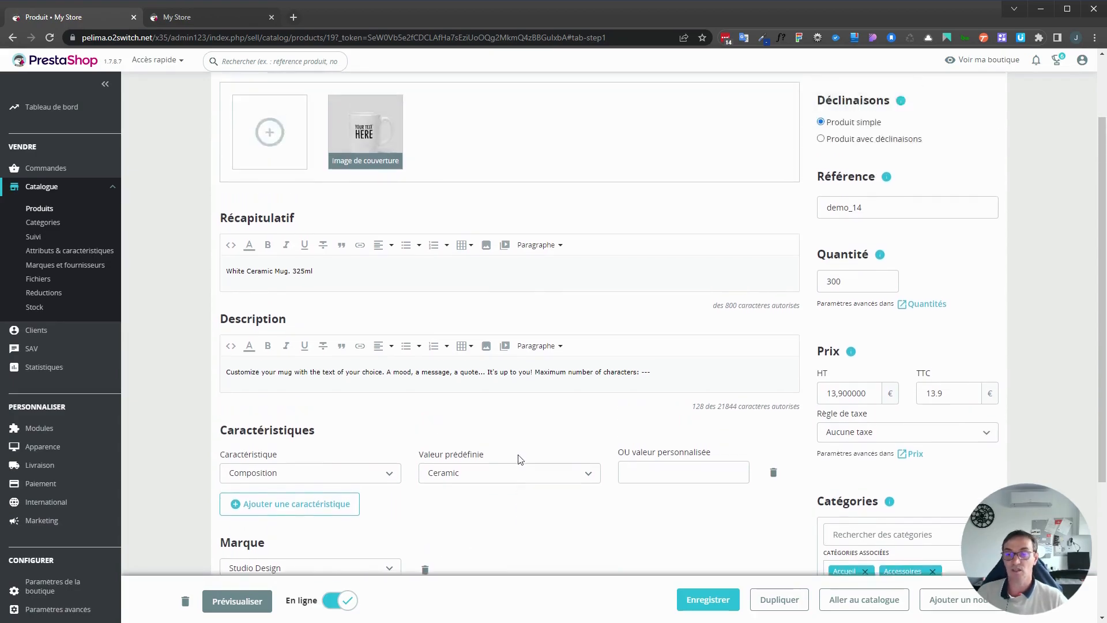
pyautogui.click(90, 192)
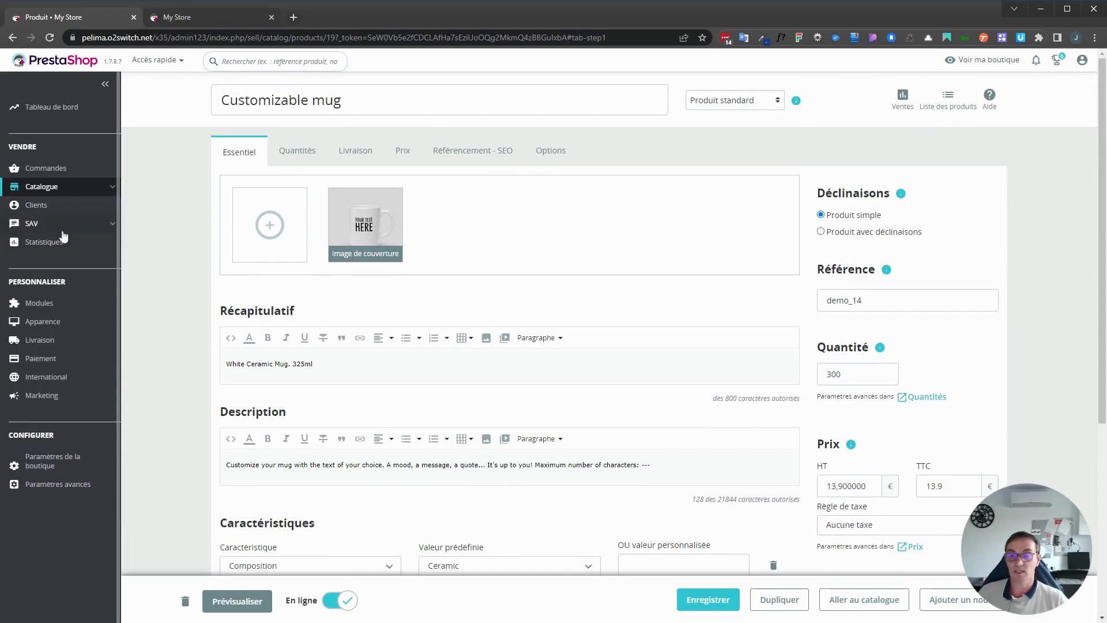